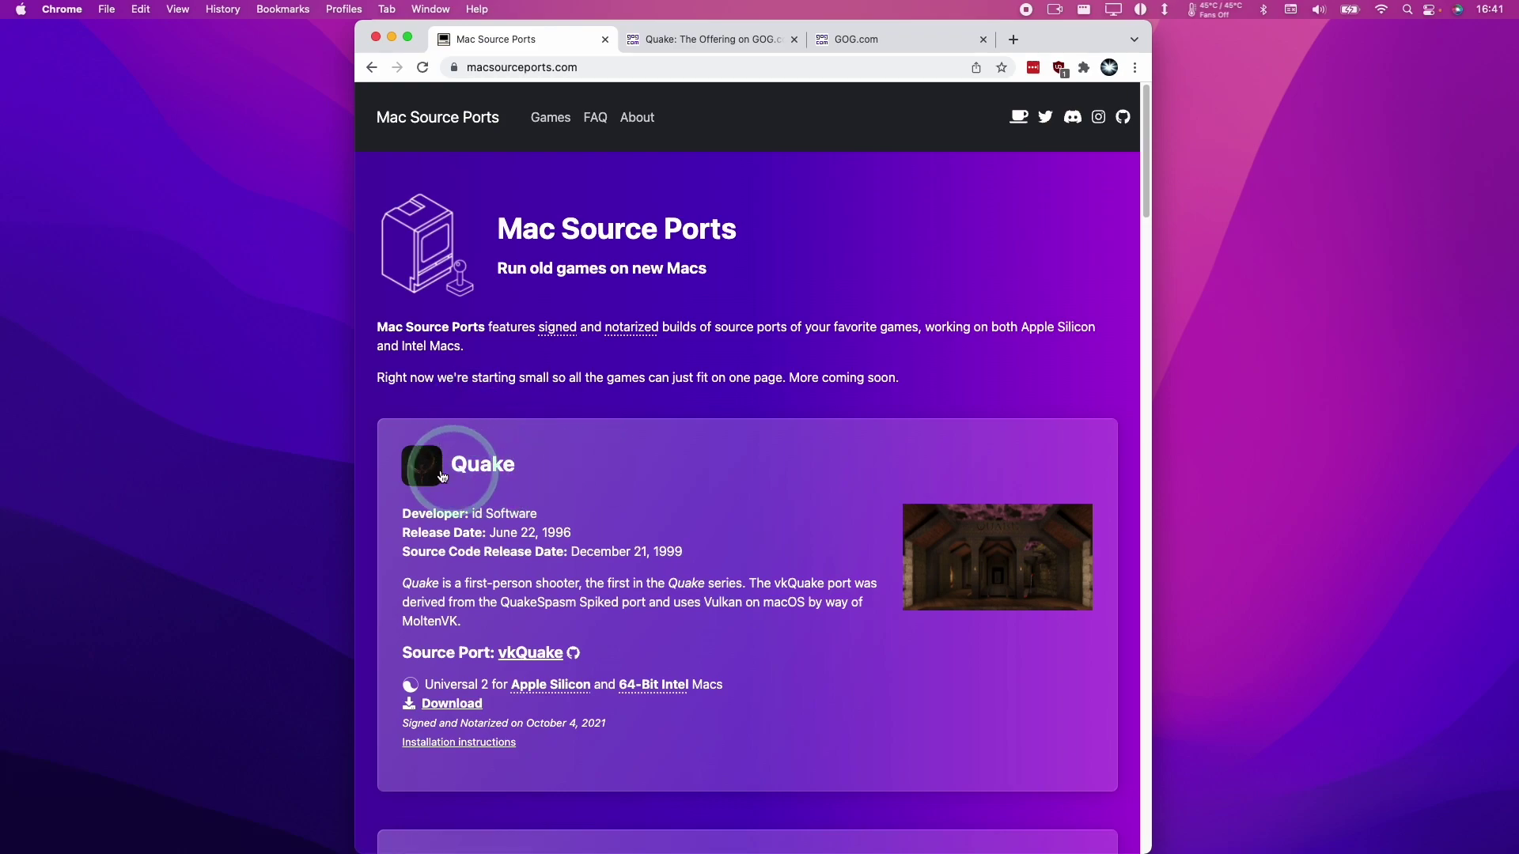
Examine the Quake entry on macsourceports.com, including its vkQuake source port and supported Mac architectures
left_click(477, 74)
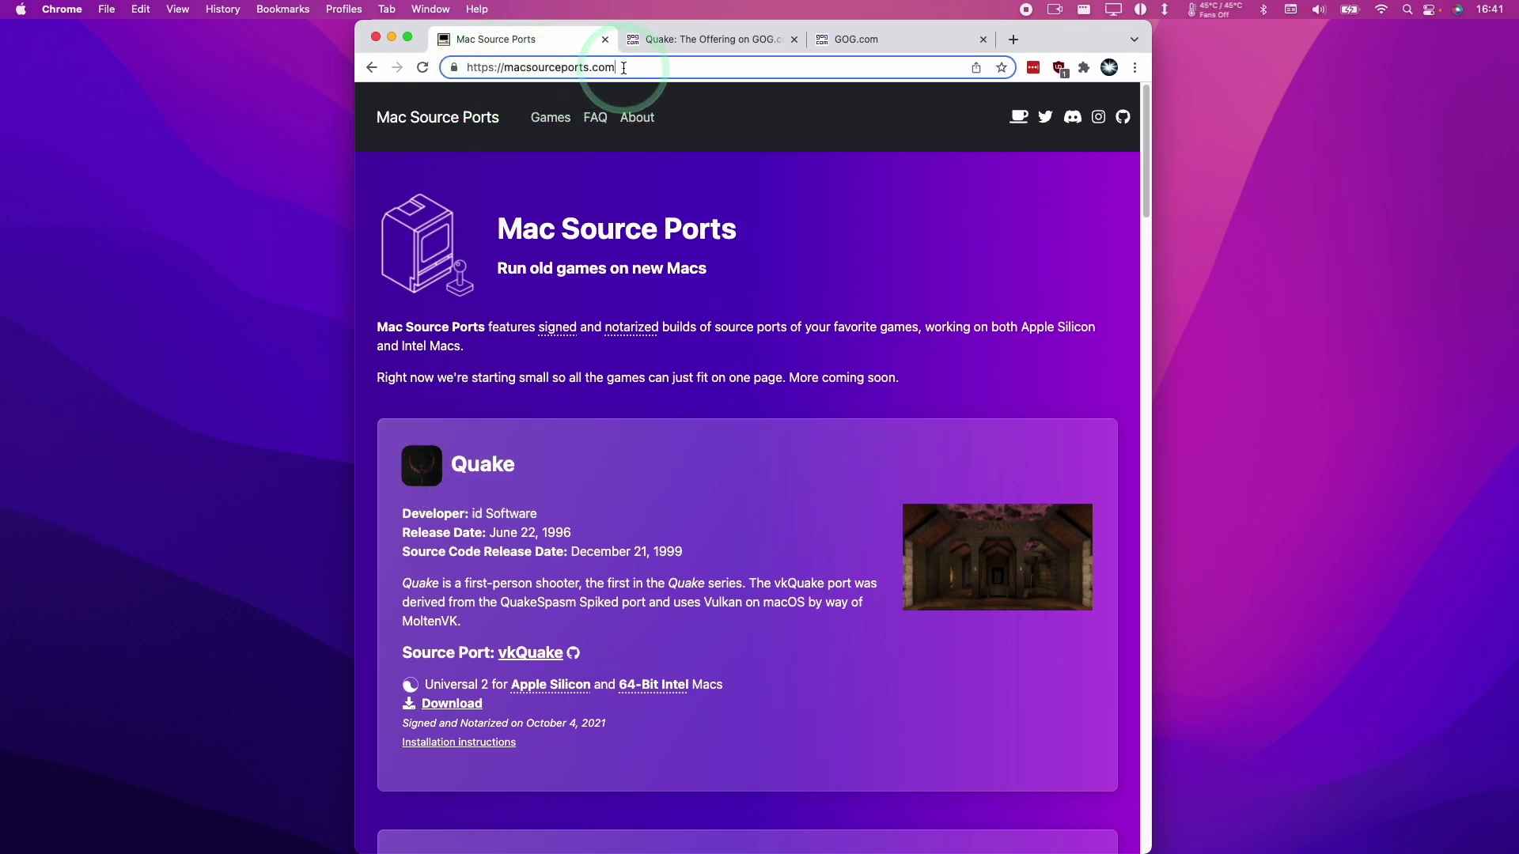
left_click(811, 352)
left_click(1149, 152)
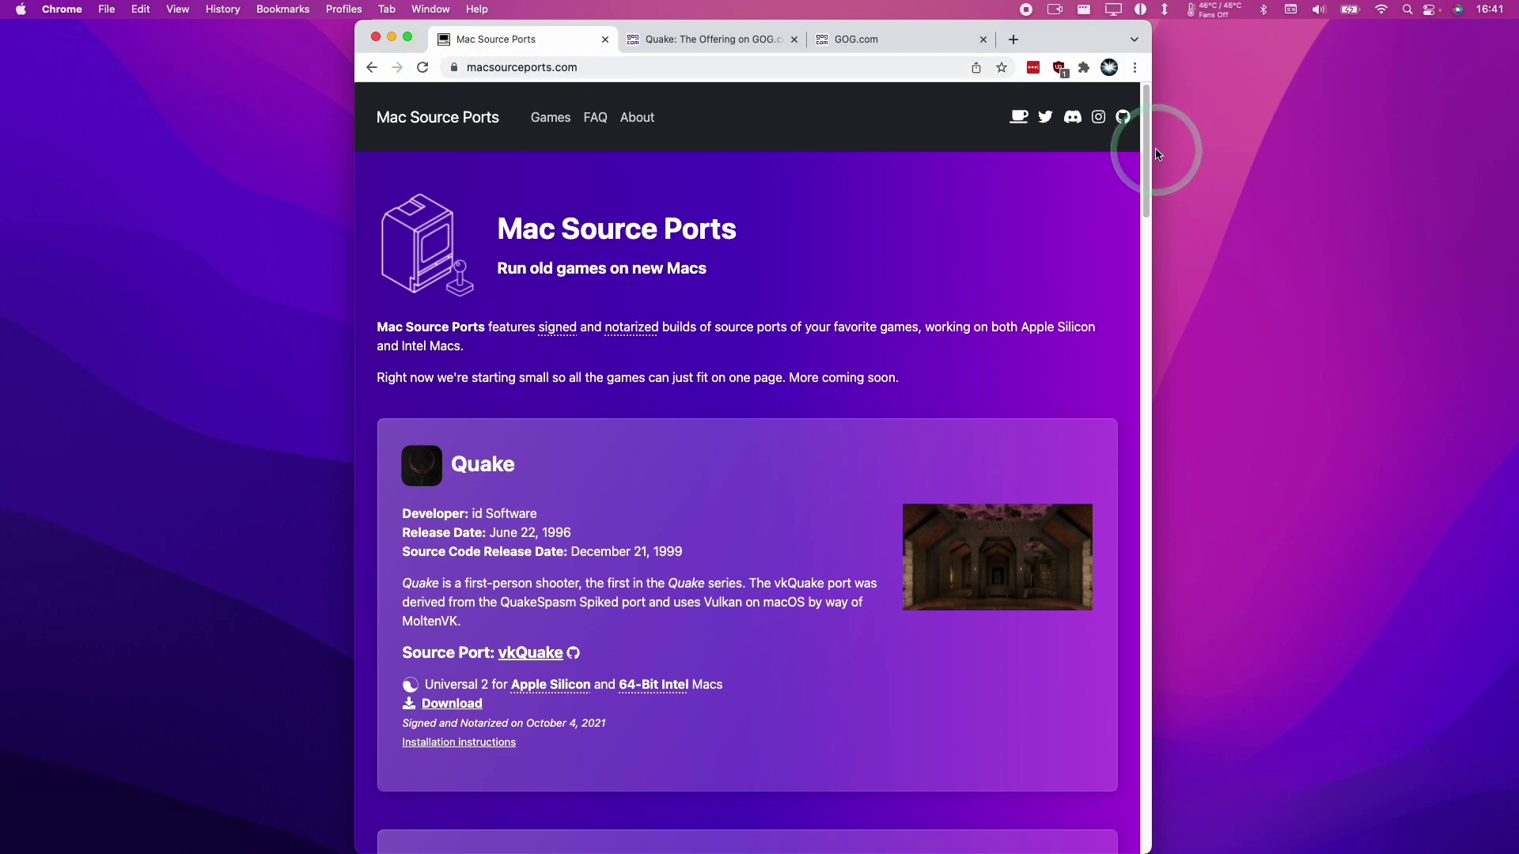
mouse_move(1149, 152)
left_mouse_down()
mouse_move(1150, 193)
mouse_move(1151, 131)
mouse_move(1151, 183)
left_mouse_up()
left_click(688, 210)
left_click(500, 384)
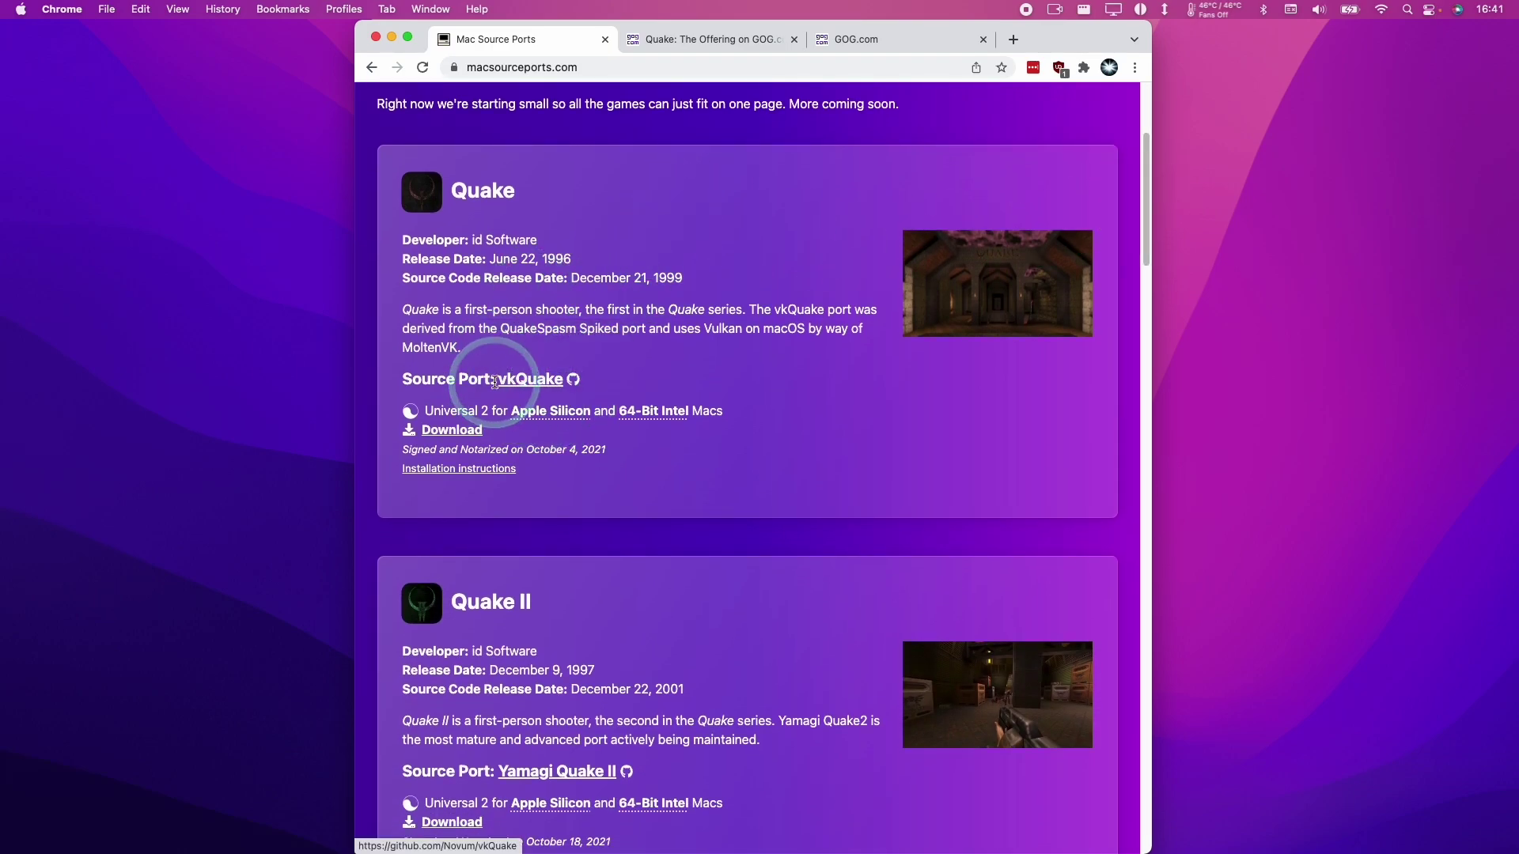
left_click_drag(497, 384, 584, 383)
left_click(605, 383)
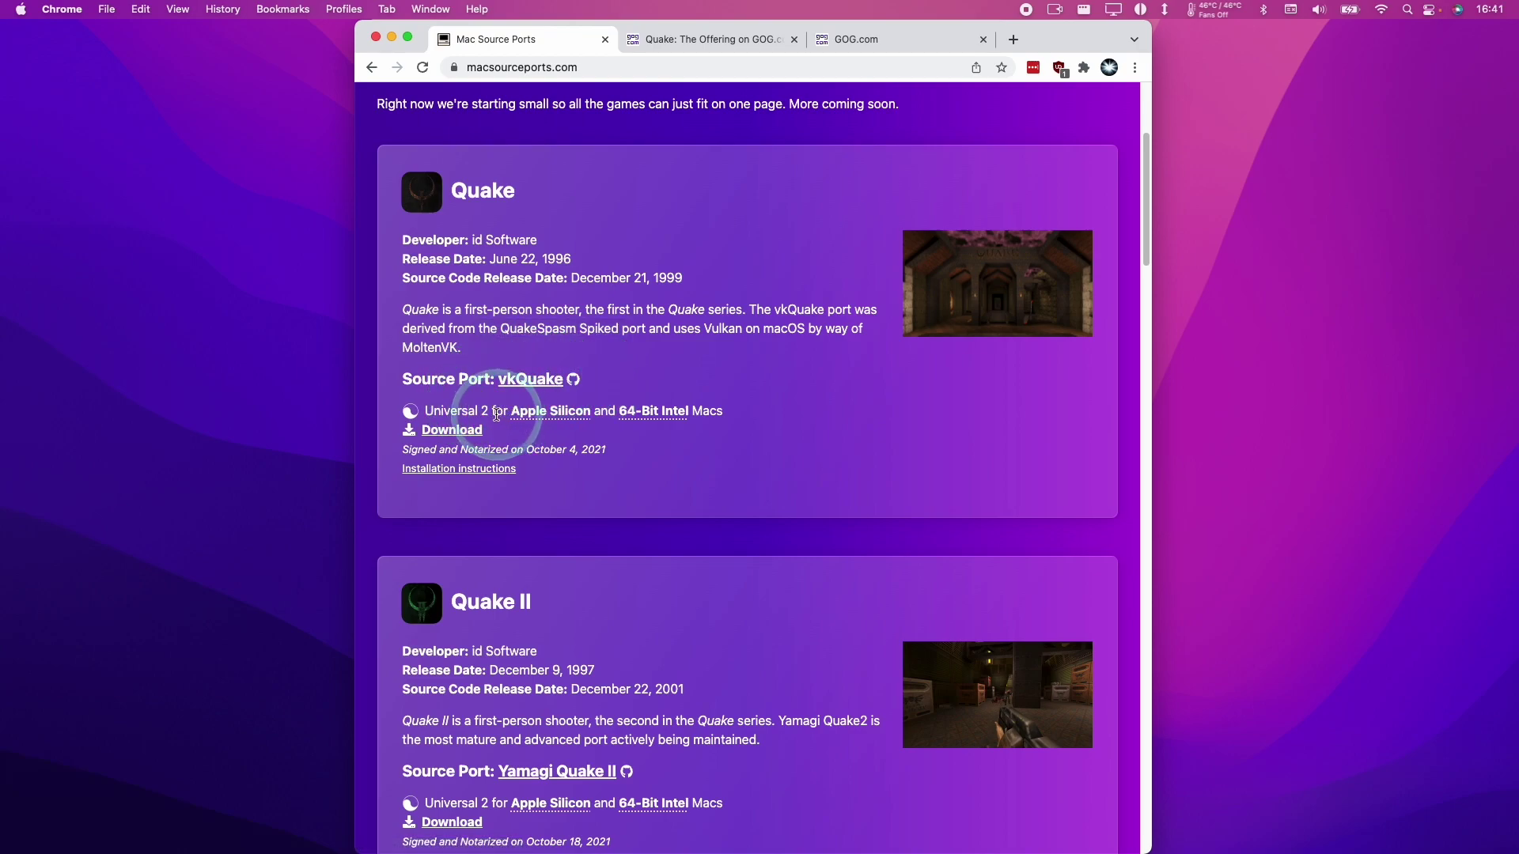
mouse_move(658, 416)
scroll(658, 417, "up", 4)
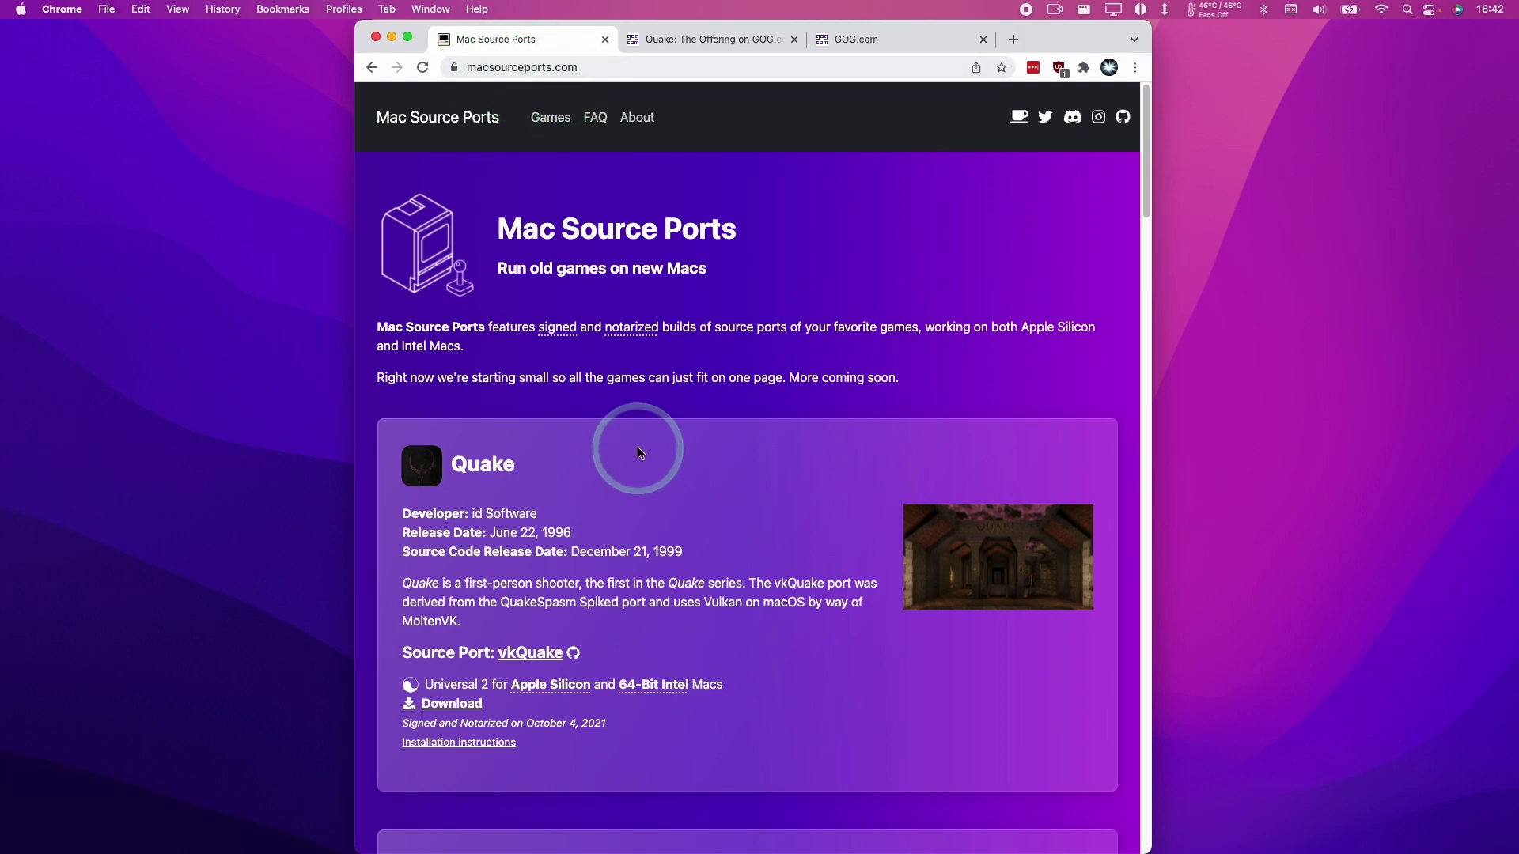
Download the vkQuake build for Quake, keep the flagged archive and unpack it in the Downloads folder
left_click(445, 706)
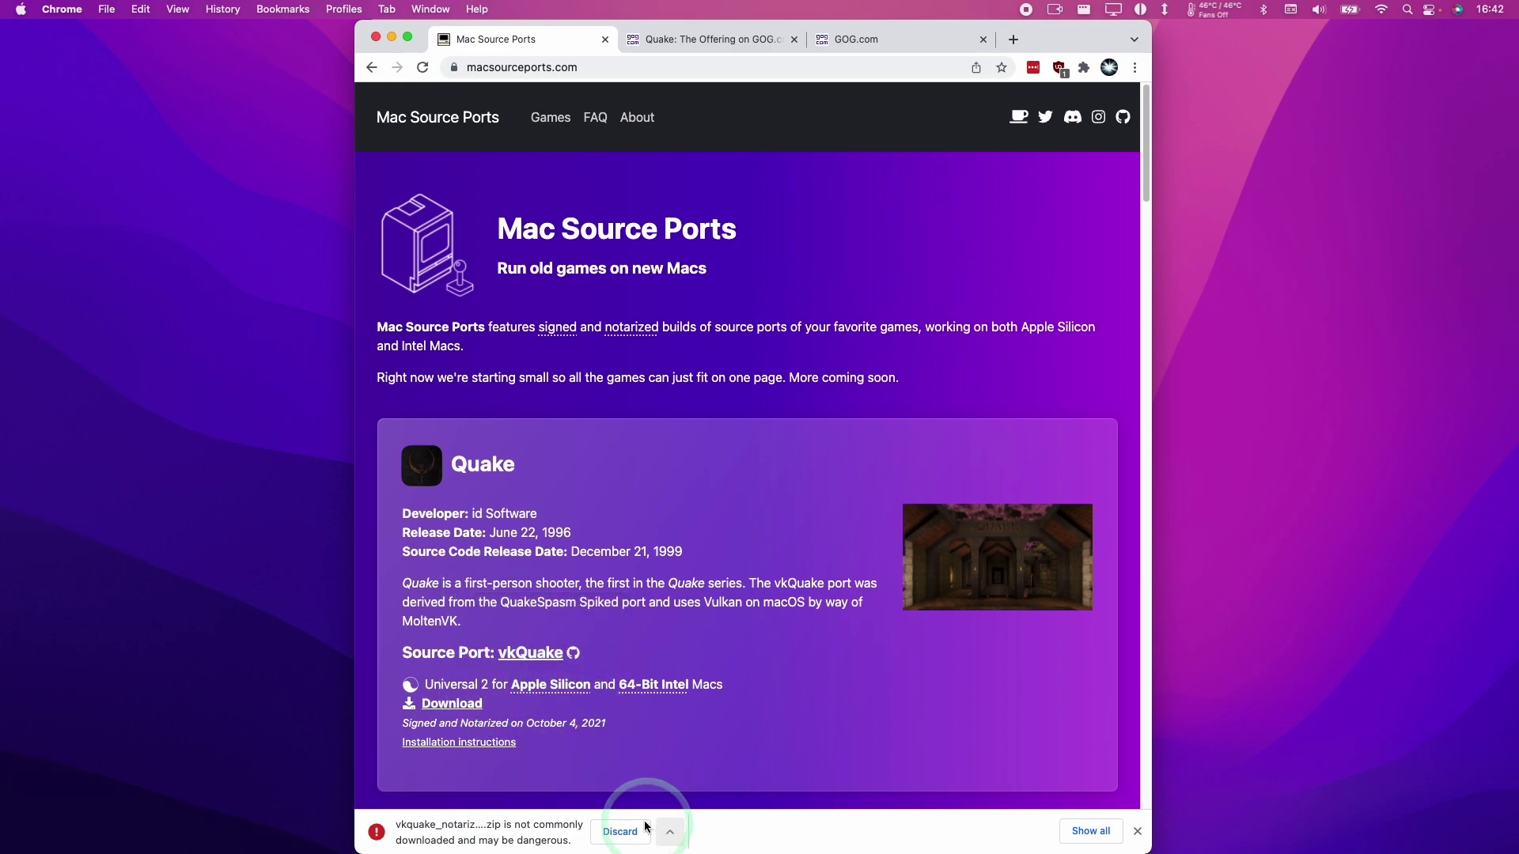
left_click(669, 832)
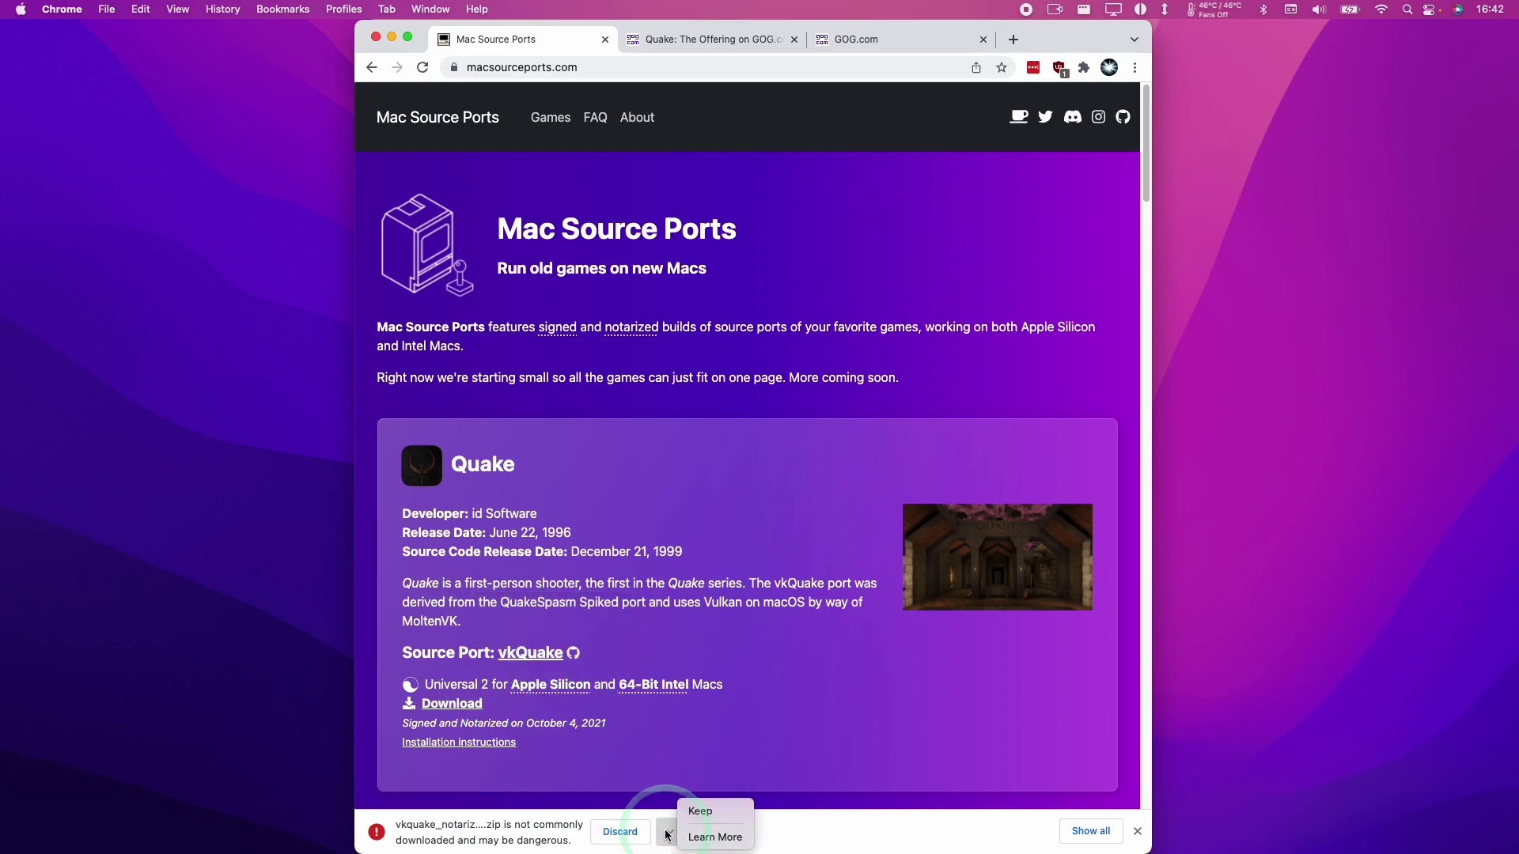
left_click(703, 812)
left_click(695, 449)
double_click(681, 402)
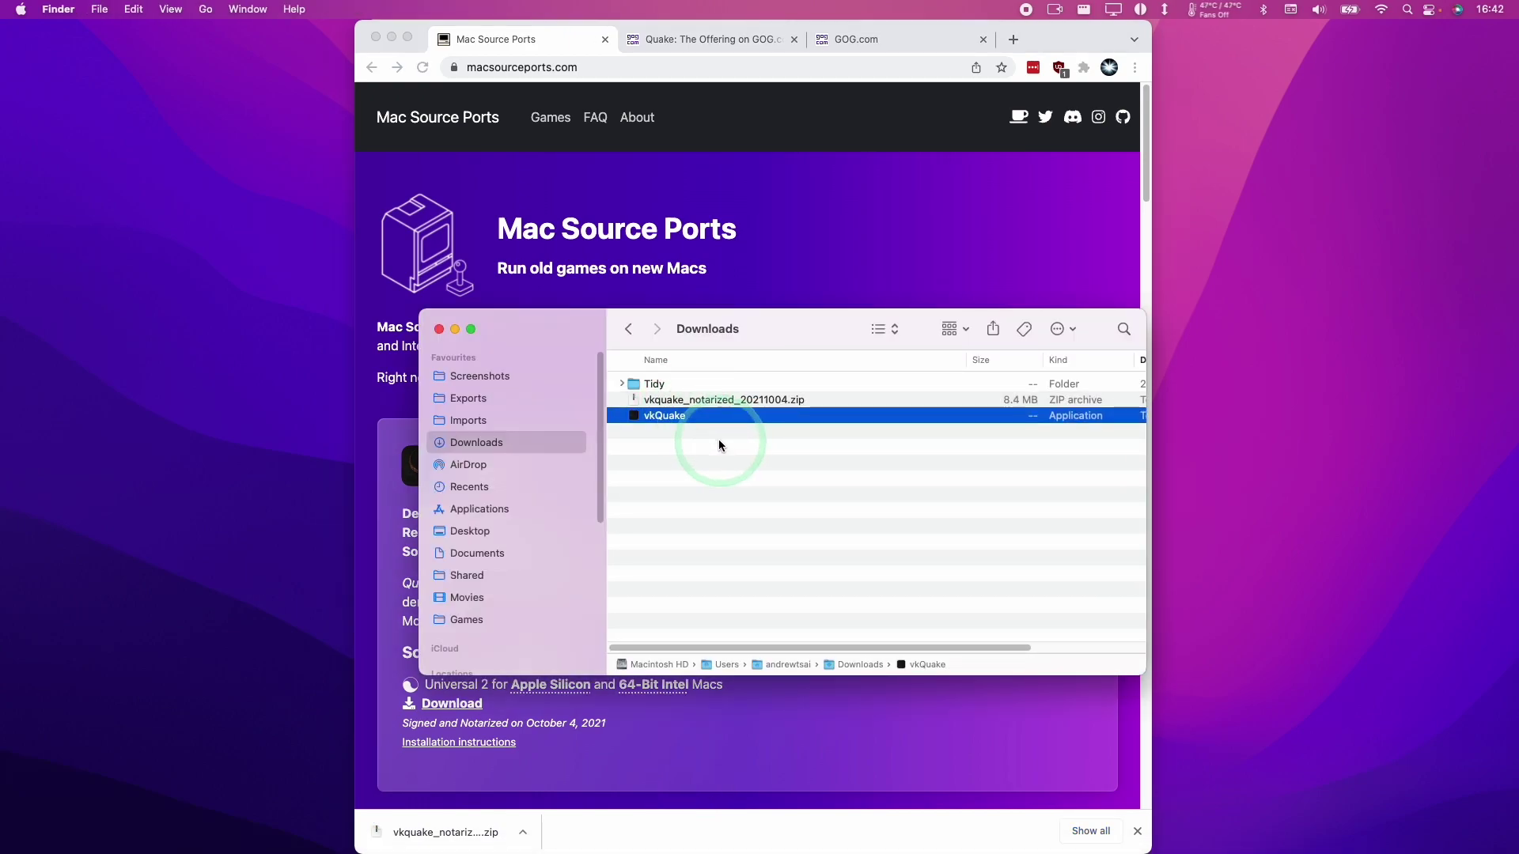
Check the file info of the vkQuake application in Downloads for its application kind, and close the info window
left_click(669, 417)
right_click(666, 419)
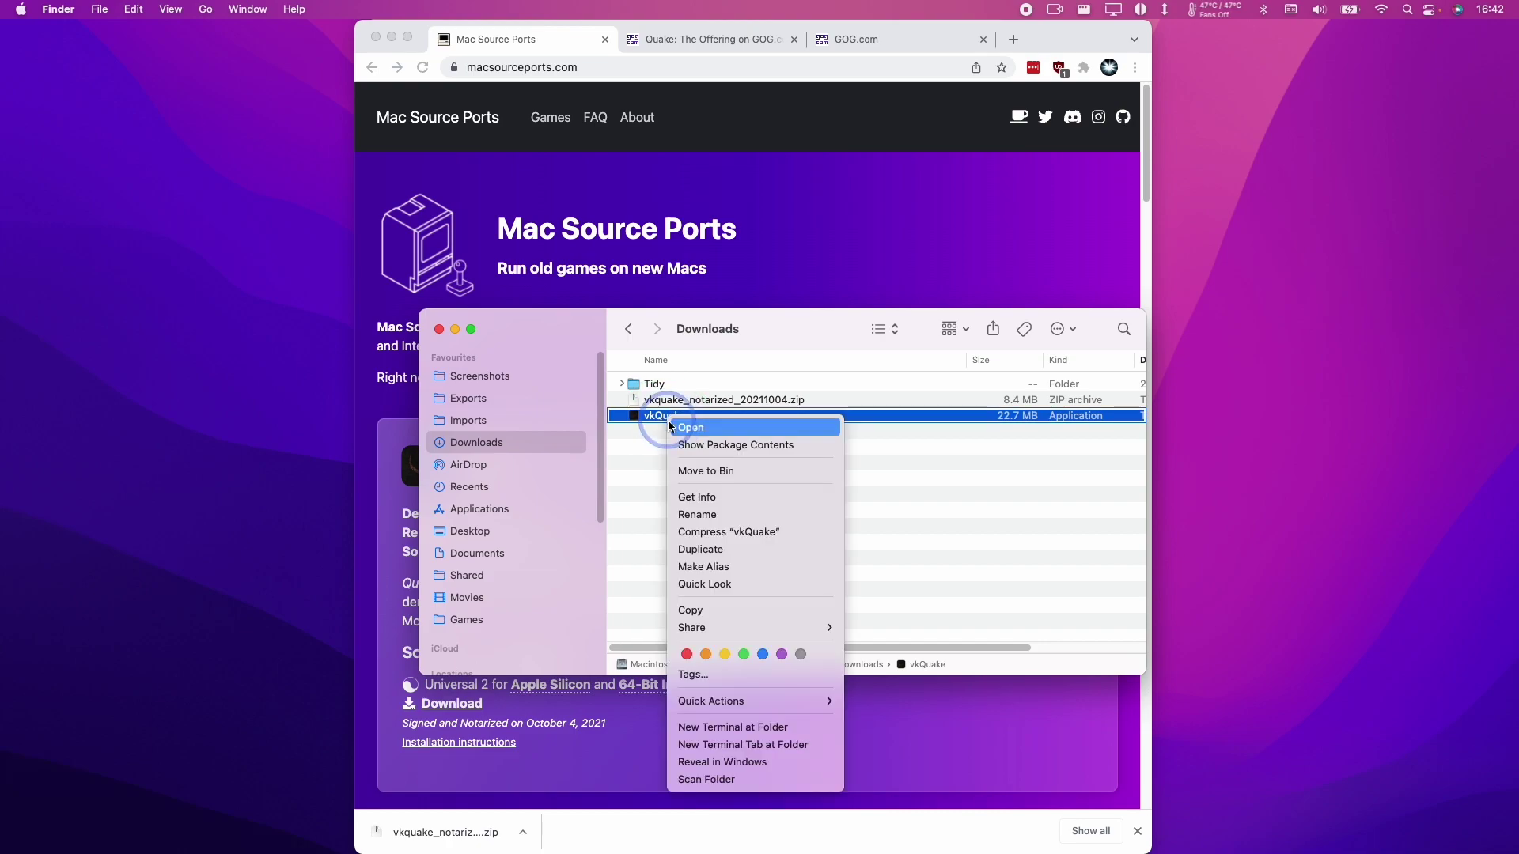
left_click(717, 501)
left_click(377, 273)
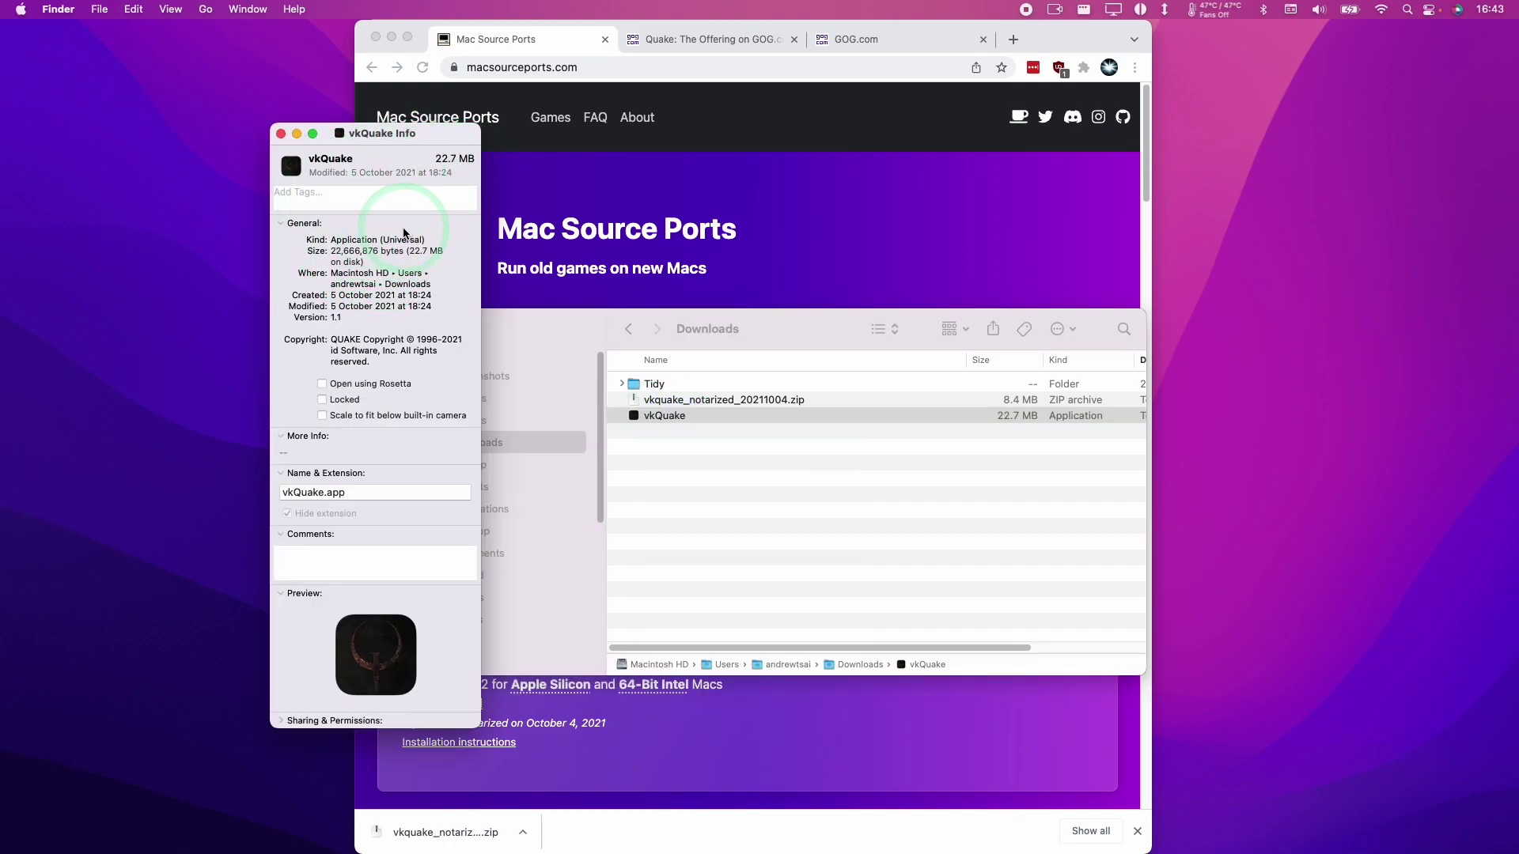
left_click(283, 135)
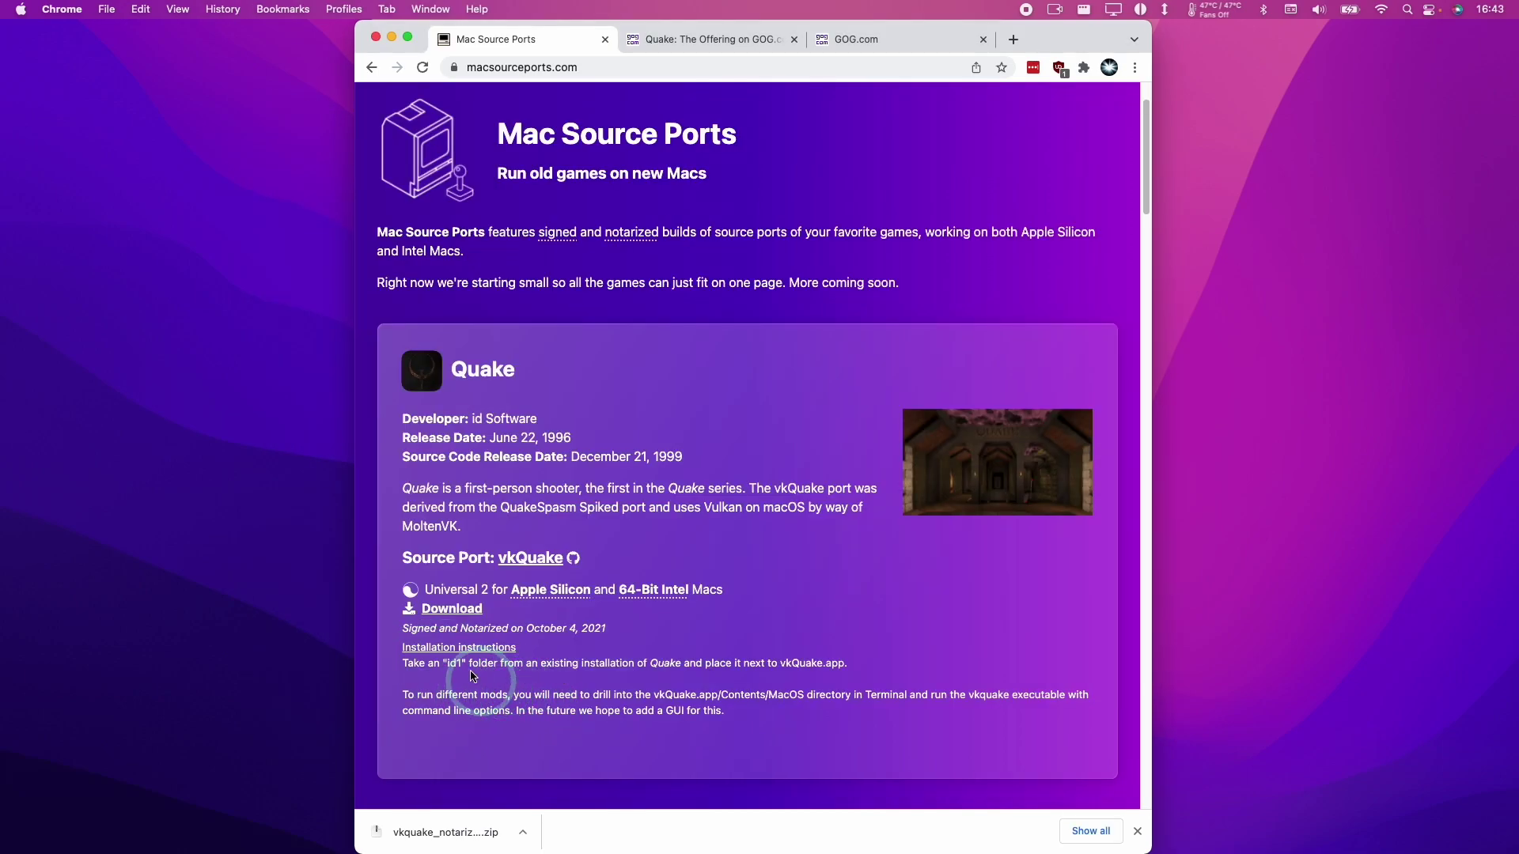
Read the Quake installation instructions and review the Quake: The Offering store page on GOG.com
left_click(508, 675)
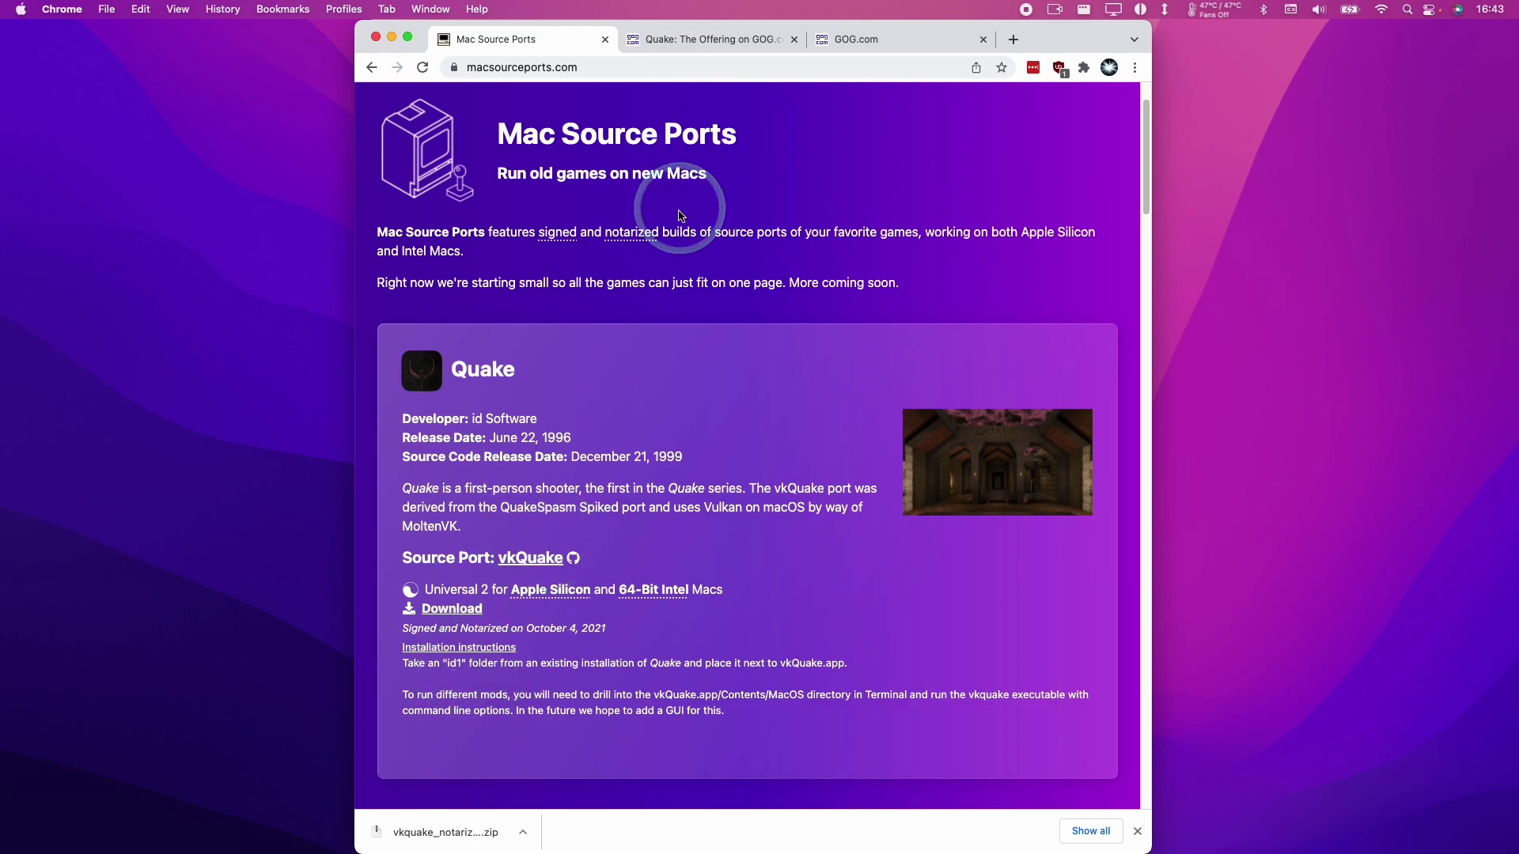
left_click(702, 39)
scroll(1143, 207, "up", 2)
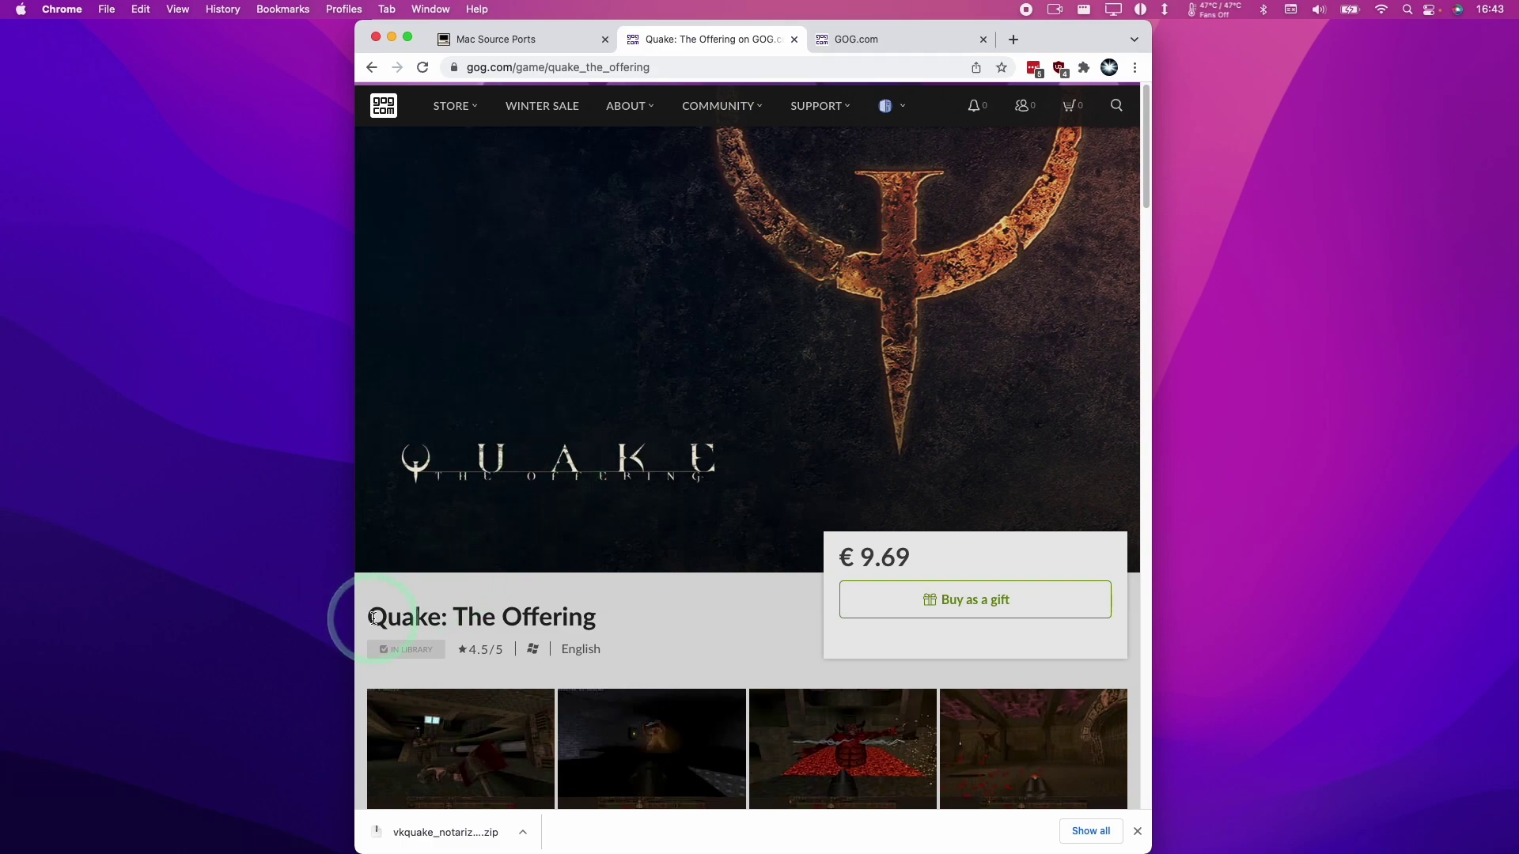
left_click_drag(370, 617, 620, 613)
left_click(596, 612)
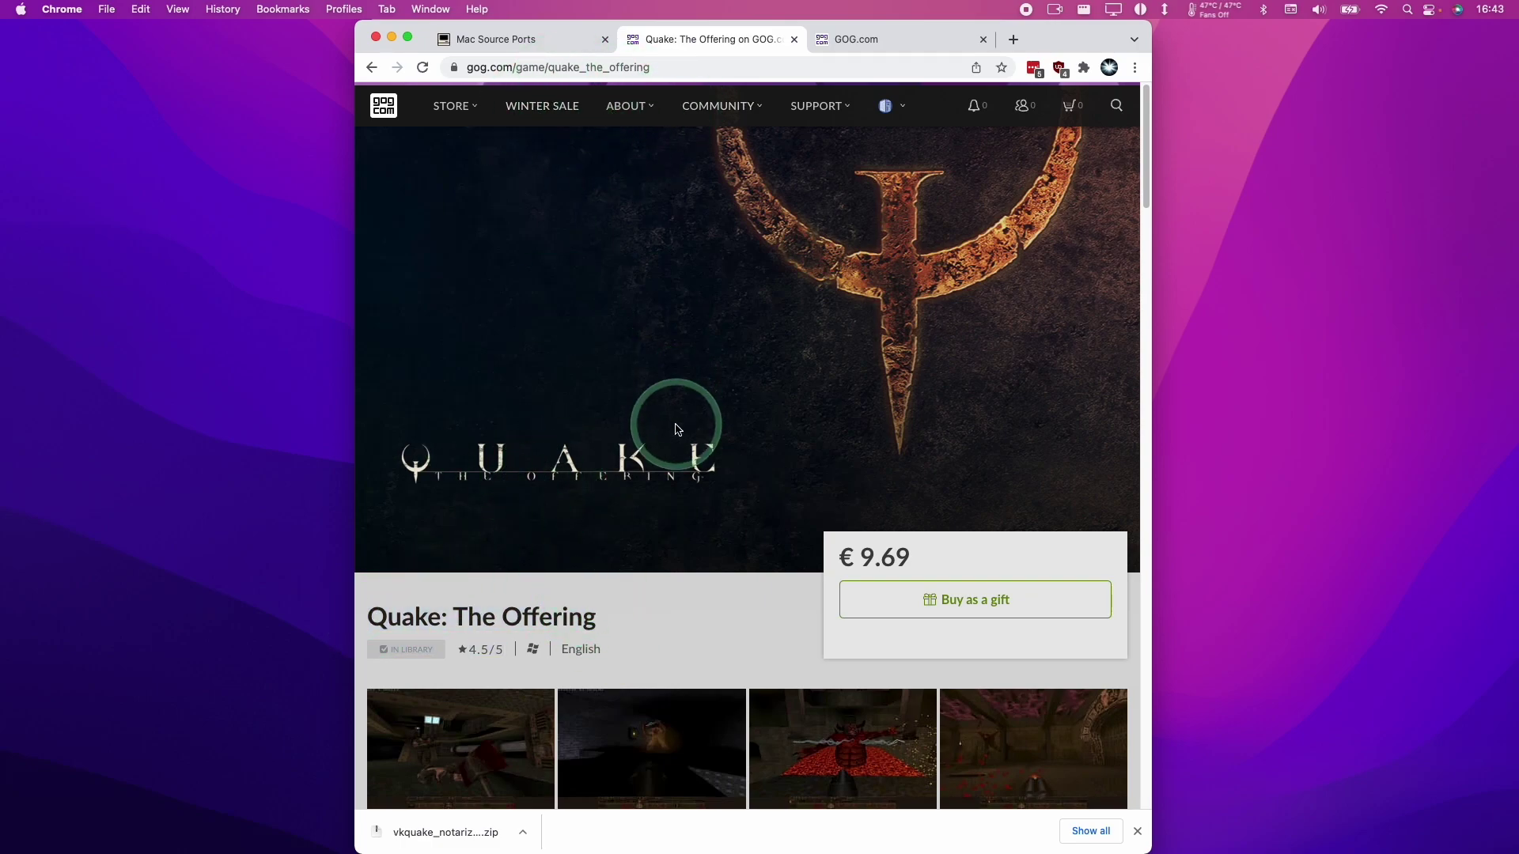
scroll(672, 435, "down", 3)
scroll(649, 443, "down", 3)
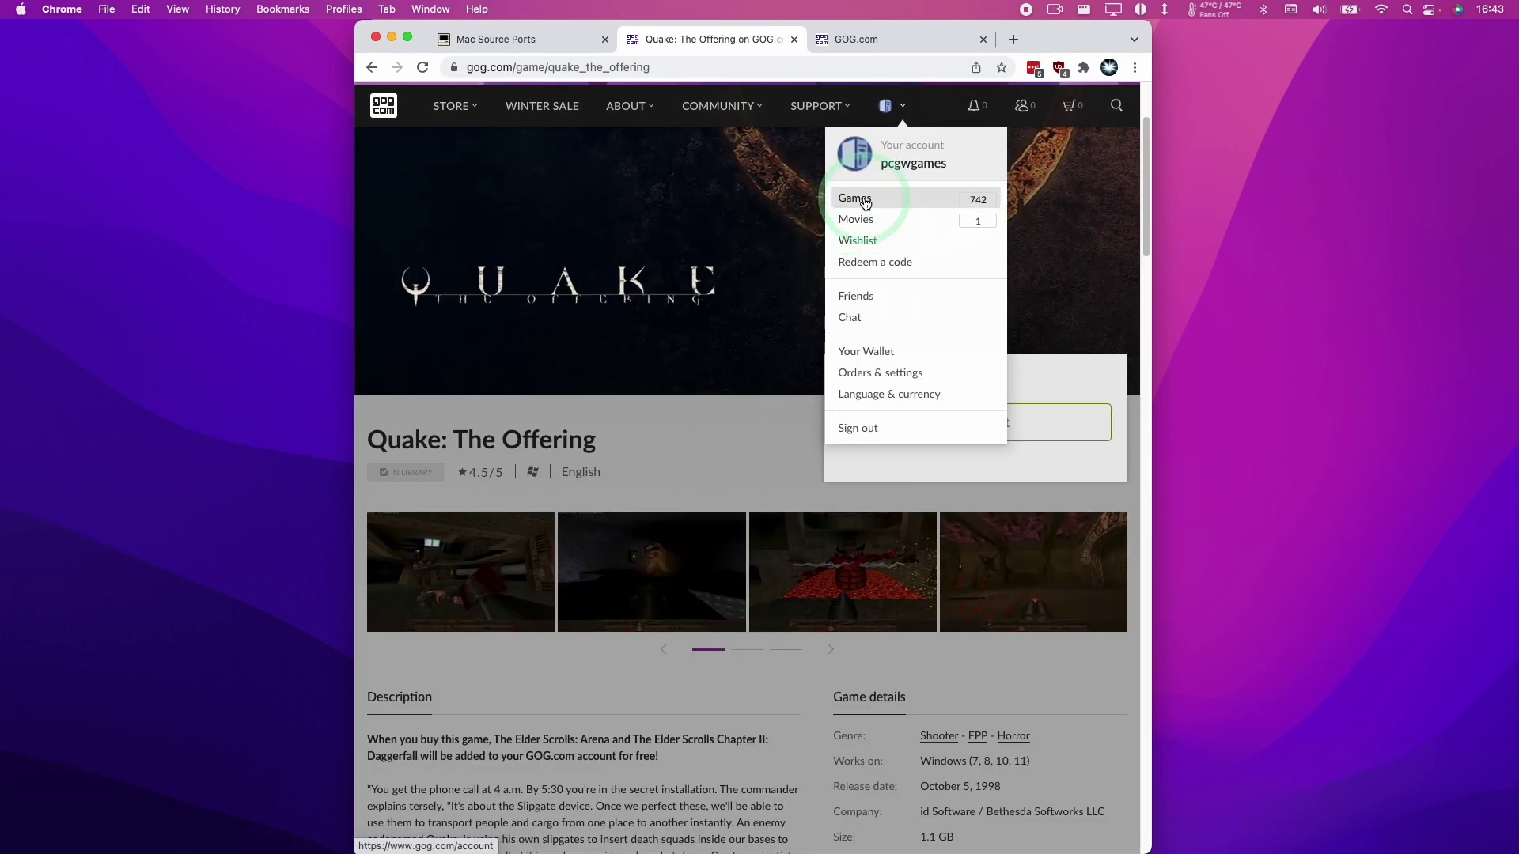
Download the offline backup installer of Quake: The Offering from the GOG account library
left_click(852, 201)
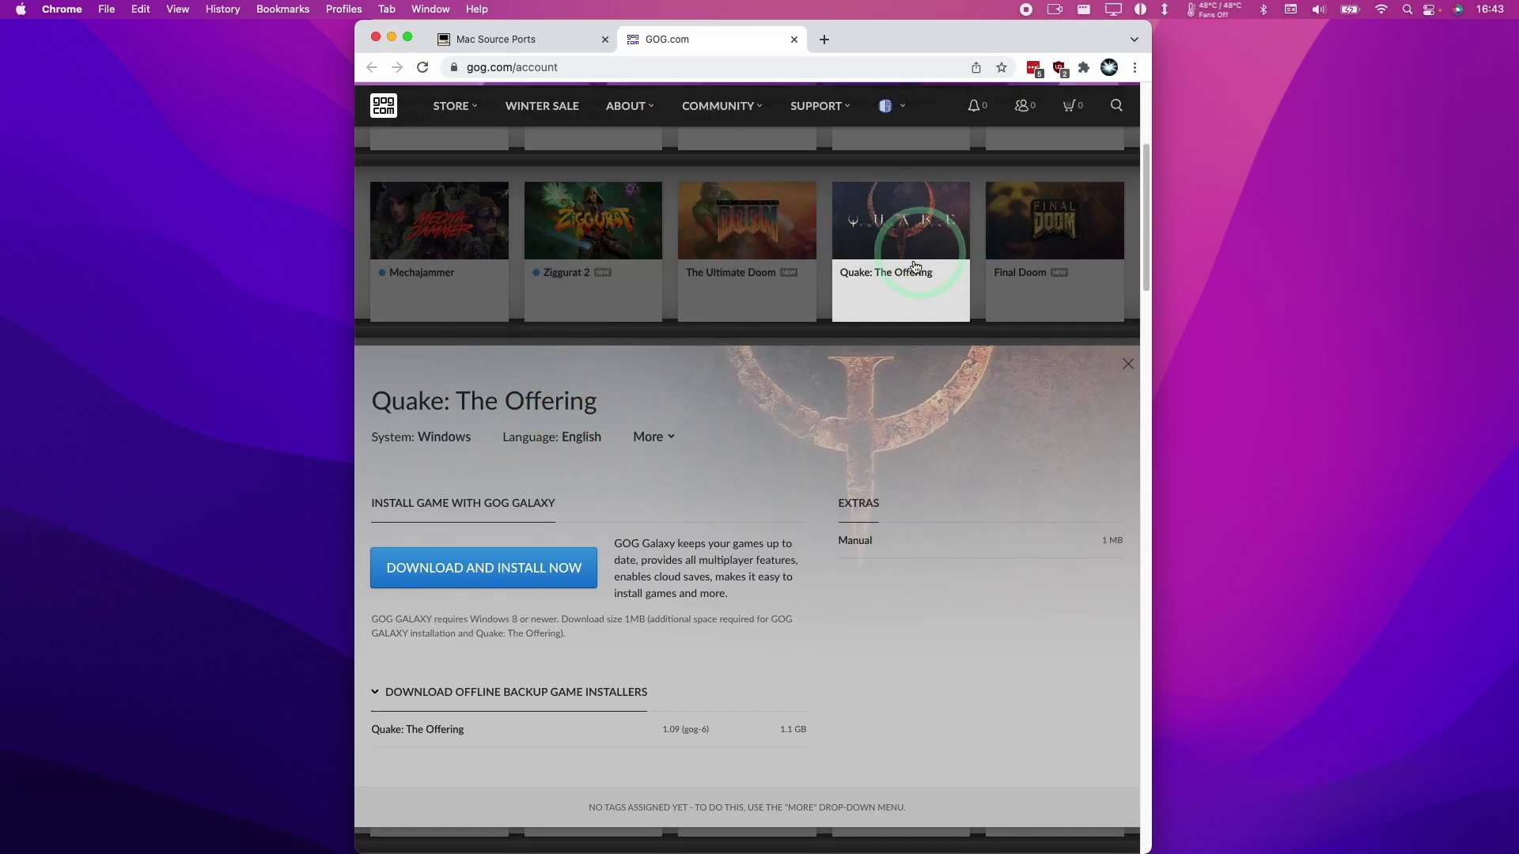
scroll(685, 420, "down", 4)
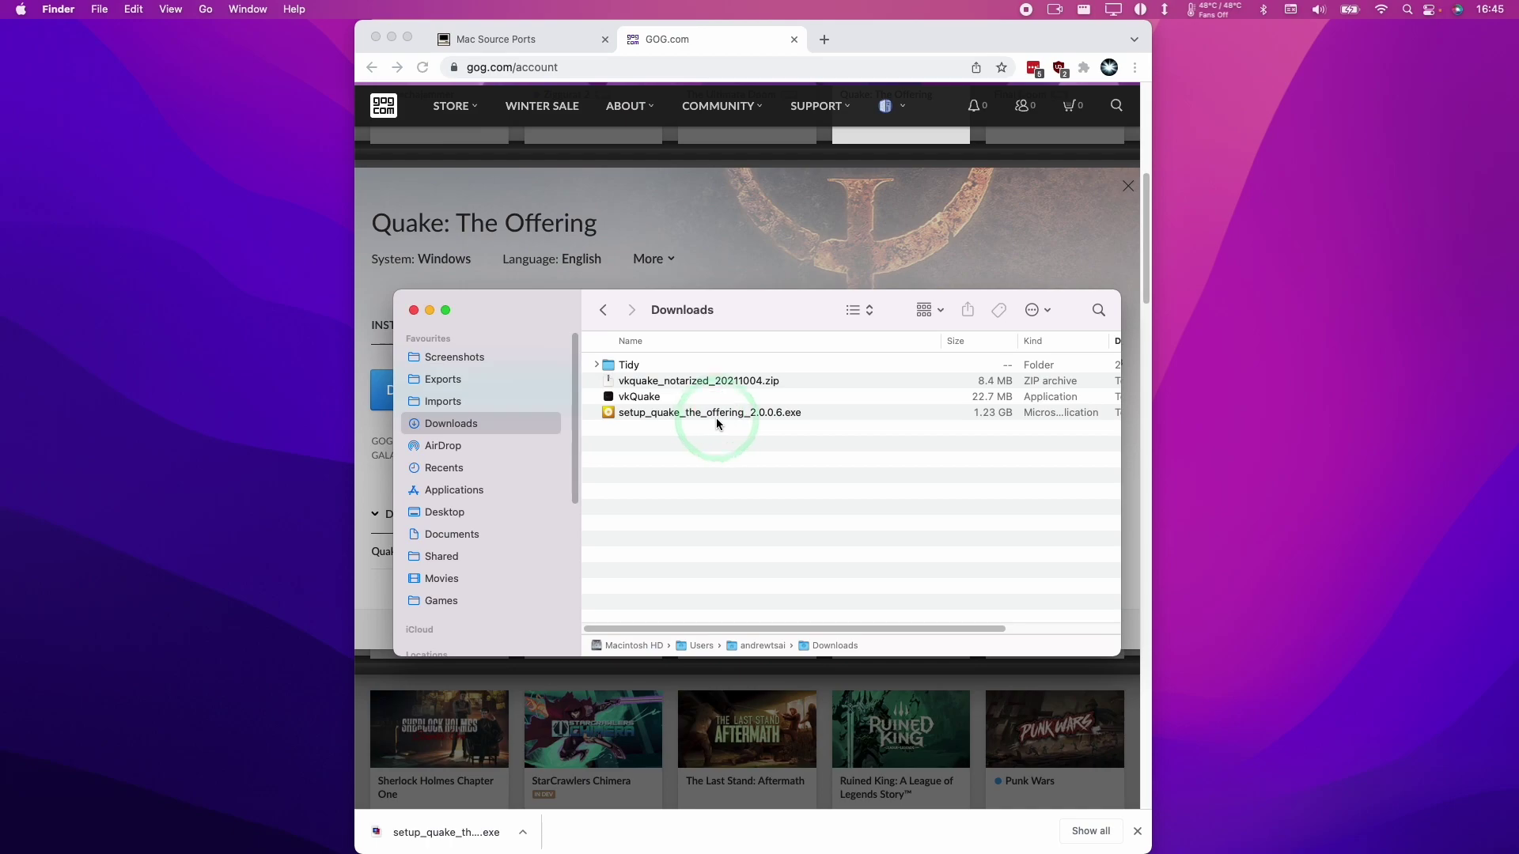
Switch to Terminal, change to the Downloads folder and extract setup_quake_the_offering_2.0.0.6.exe with innoextract, closing Terminal when done
left_click(729, 413)
left_click(1402, 6)
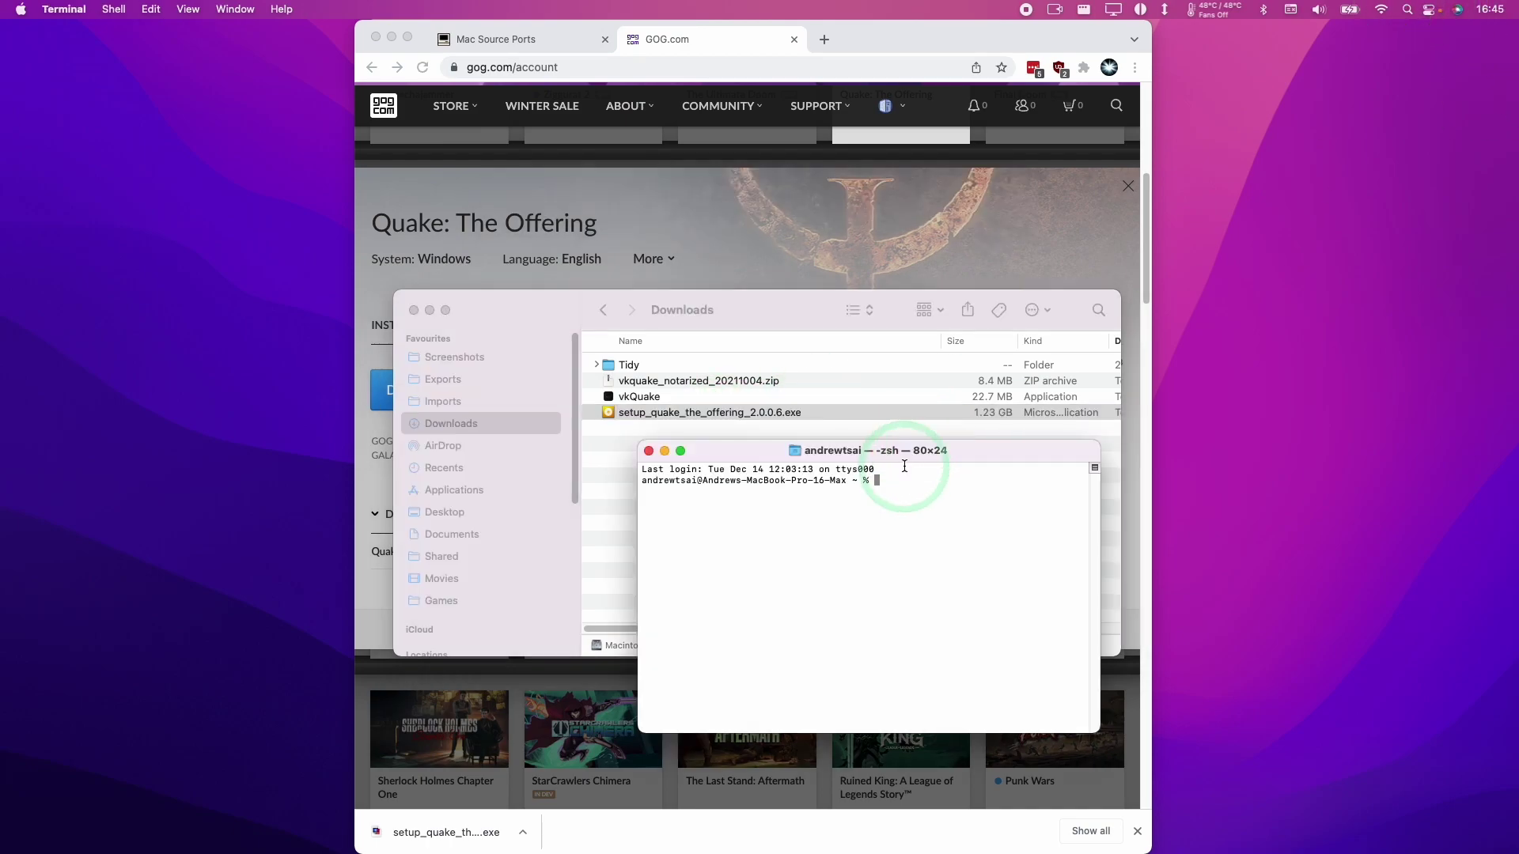
type("cBook-Pro-16-Max ~ % cd D")
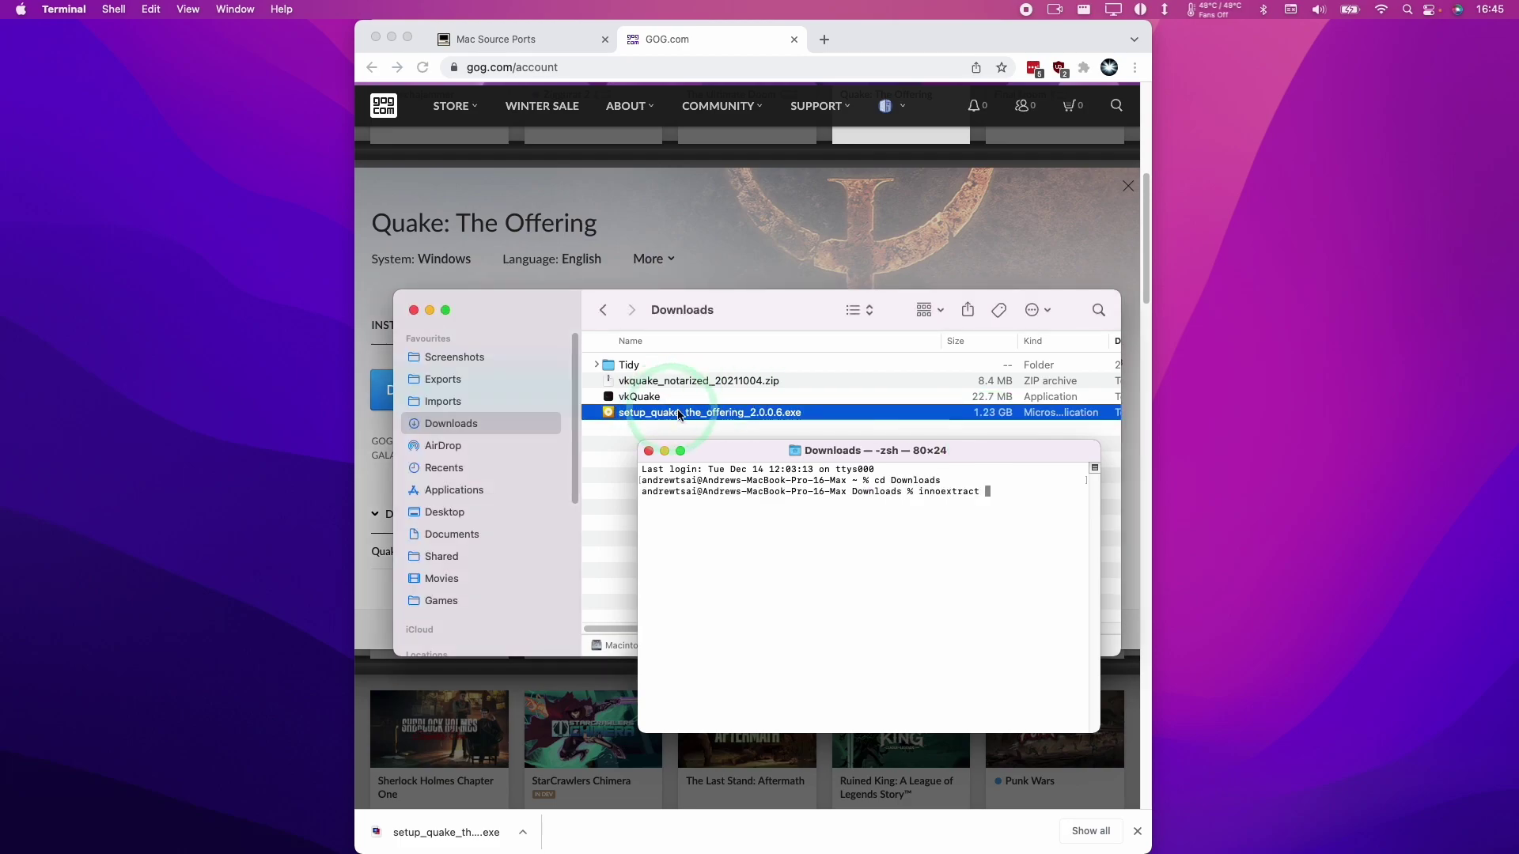
left_click_drag(664, 412, 1044, 484)
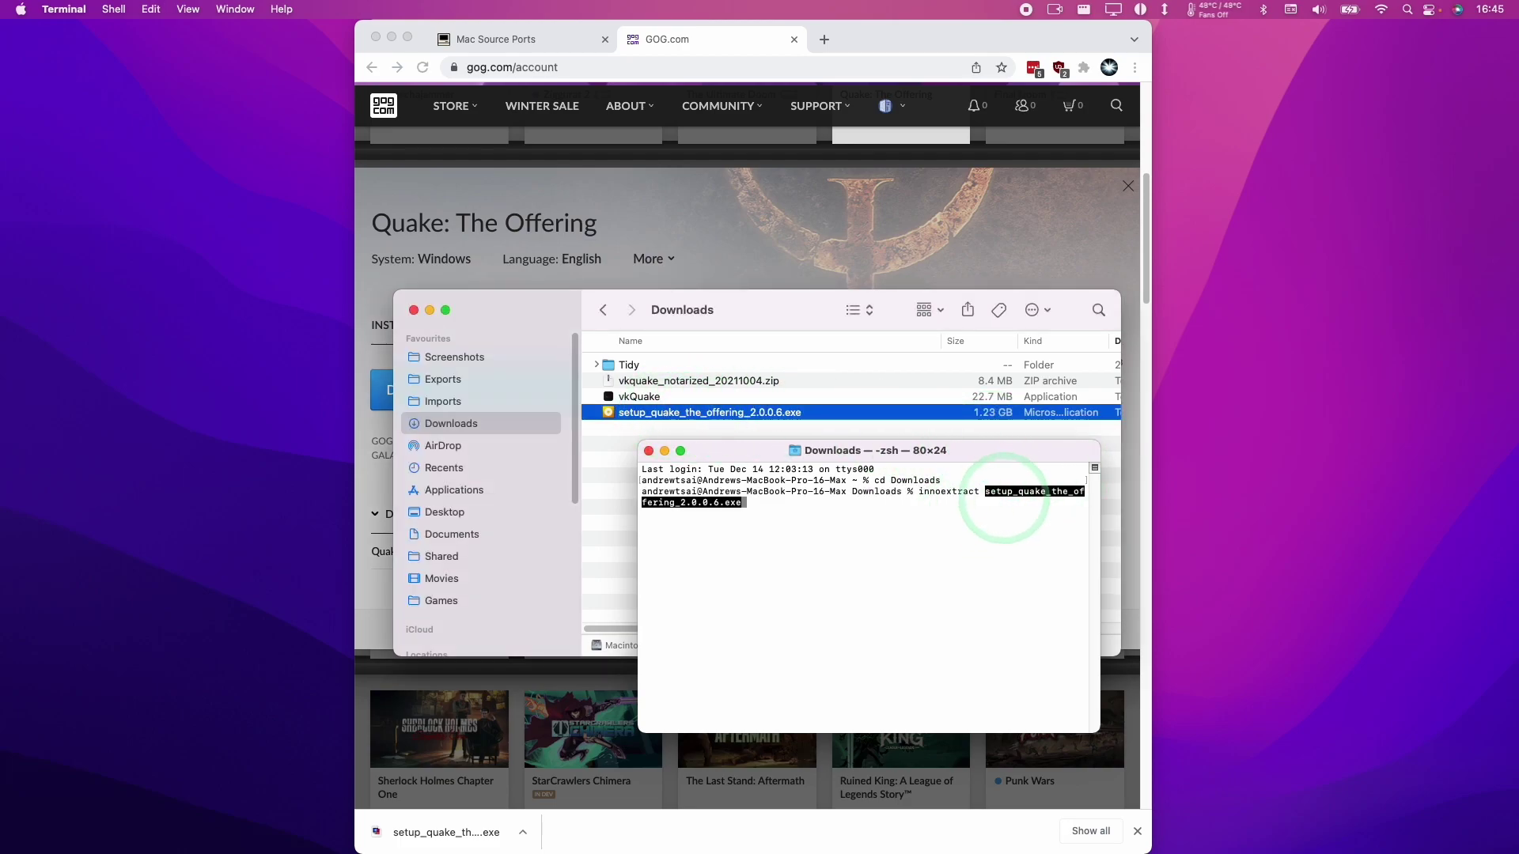
key("Return")
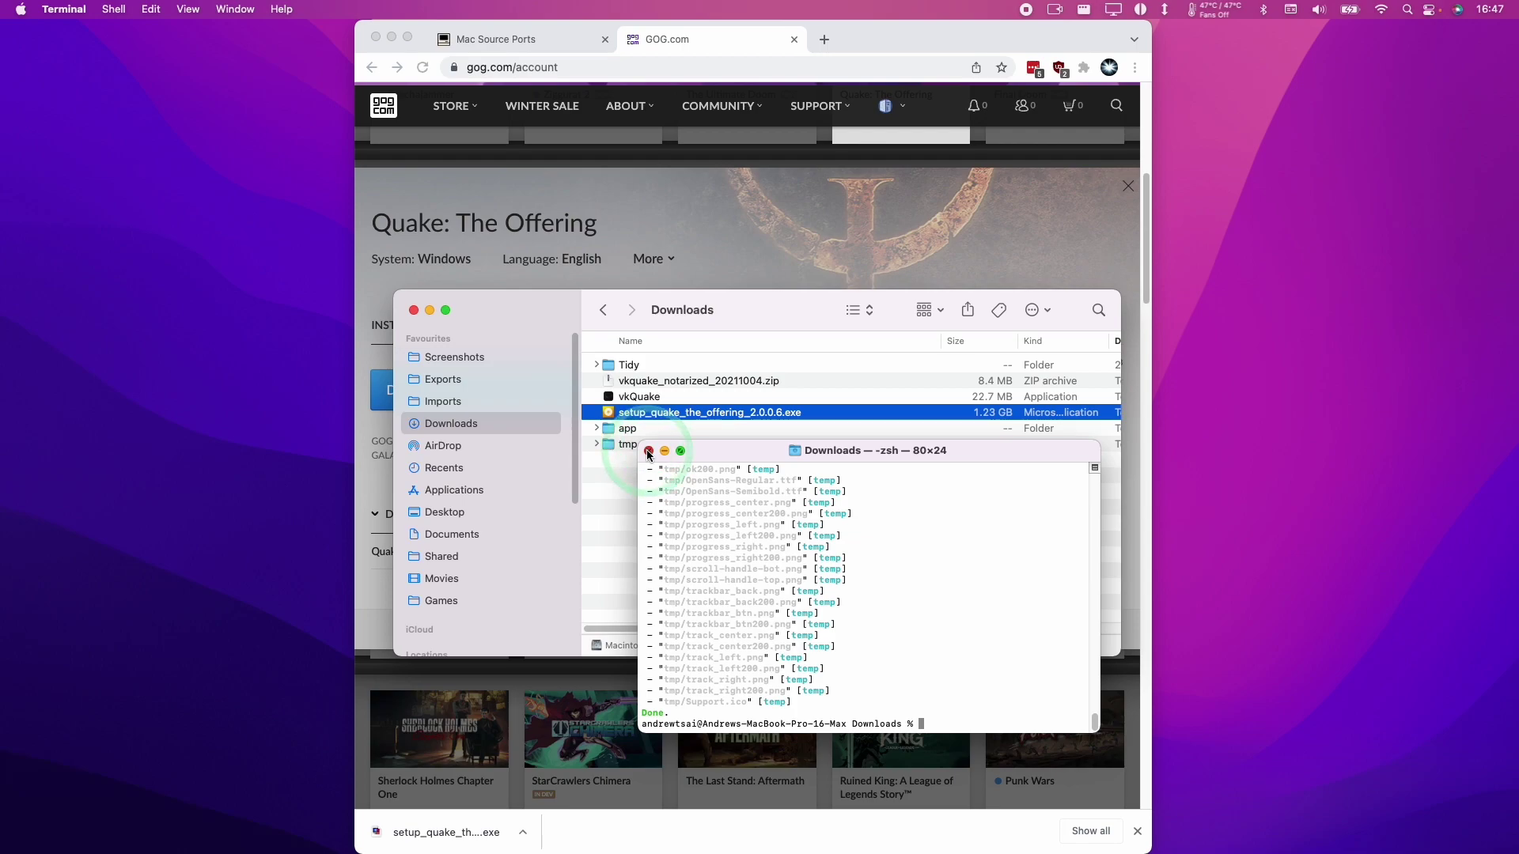
left_click(649, 452)
Move the id1 folder out of the extracted app folder into Downloads, next to vkQuake
left_click(596, 429)
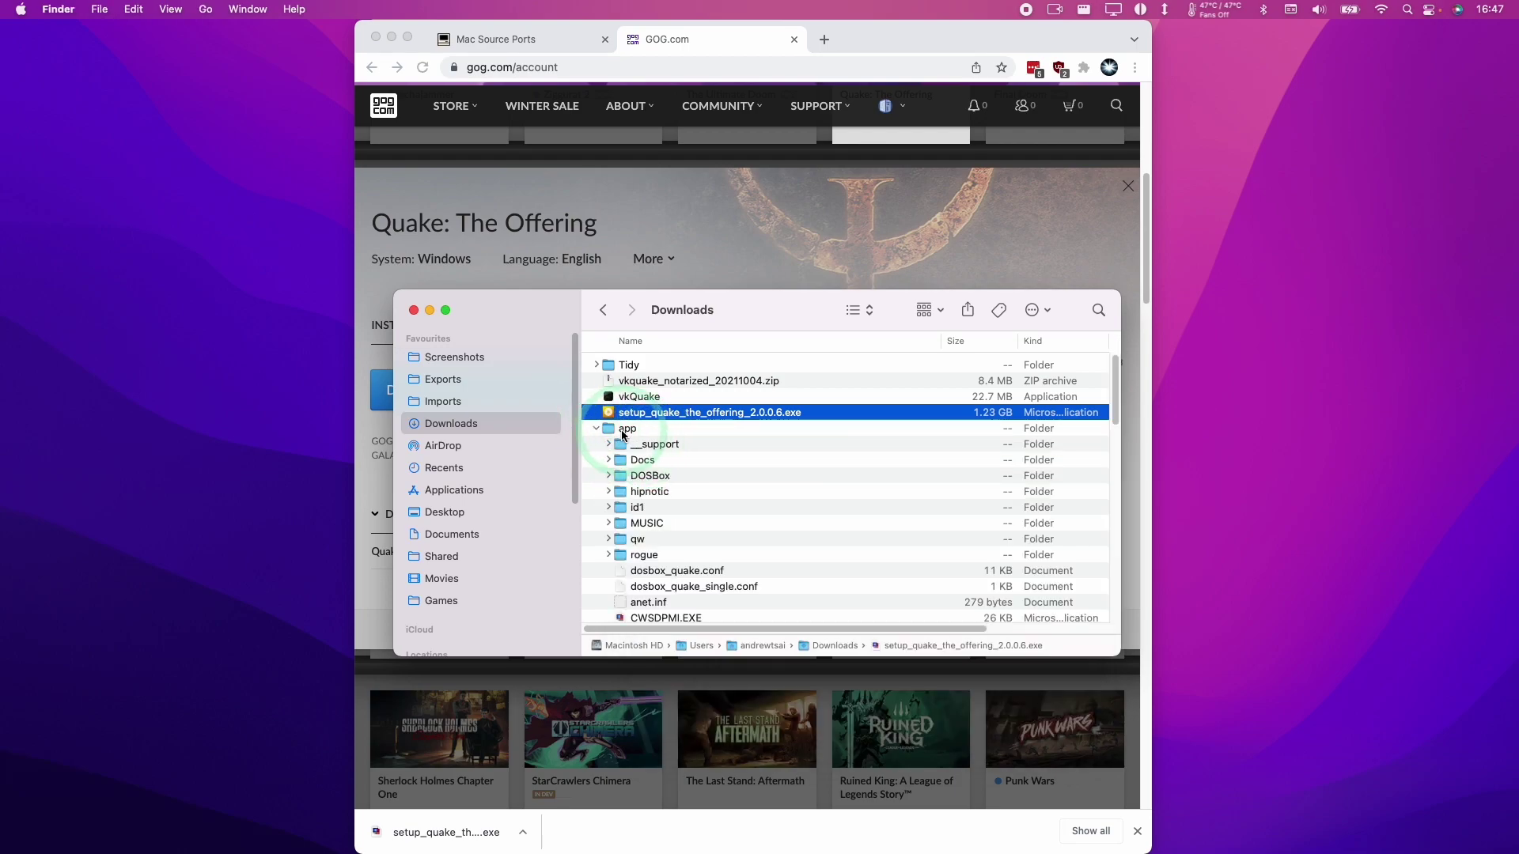
left_click(639, 509)
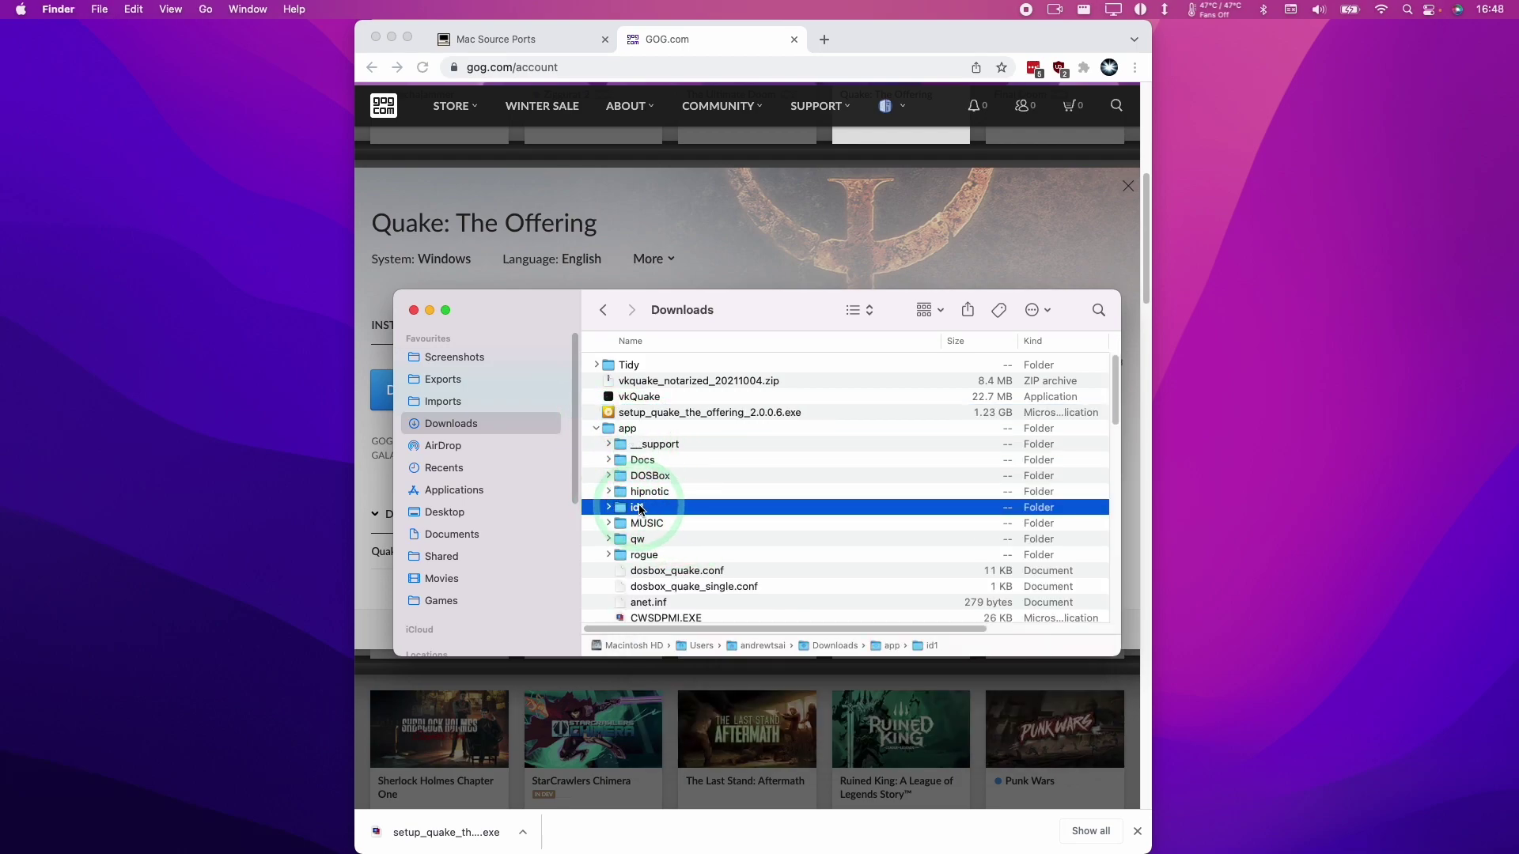
left_click_drag(642, 510, 627, 469)
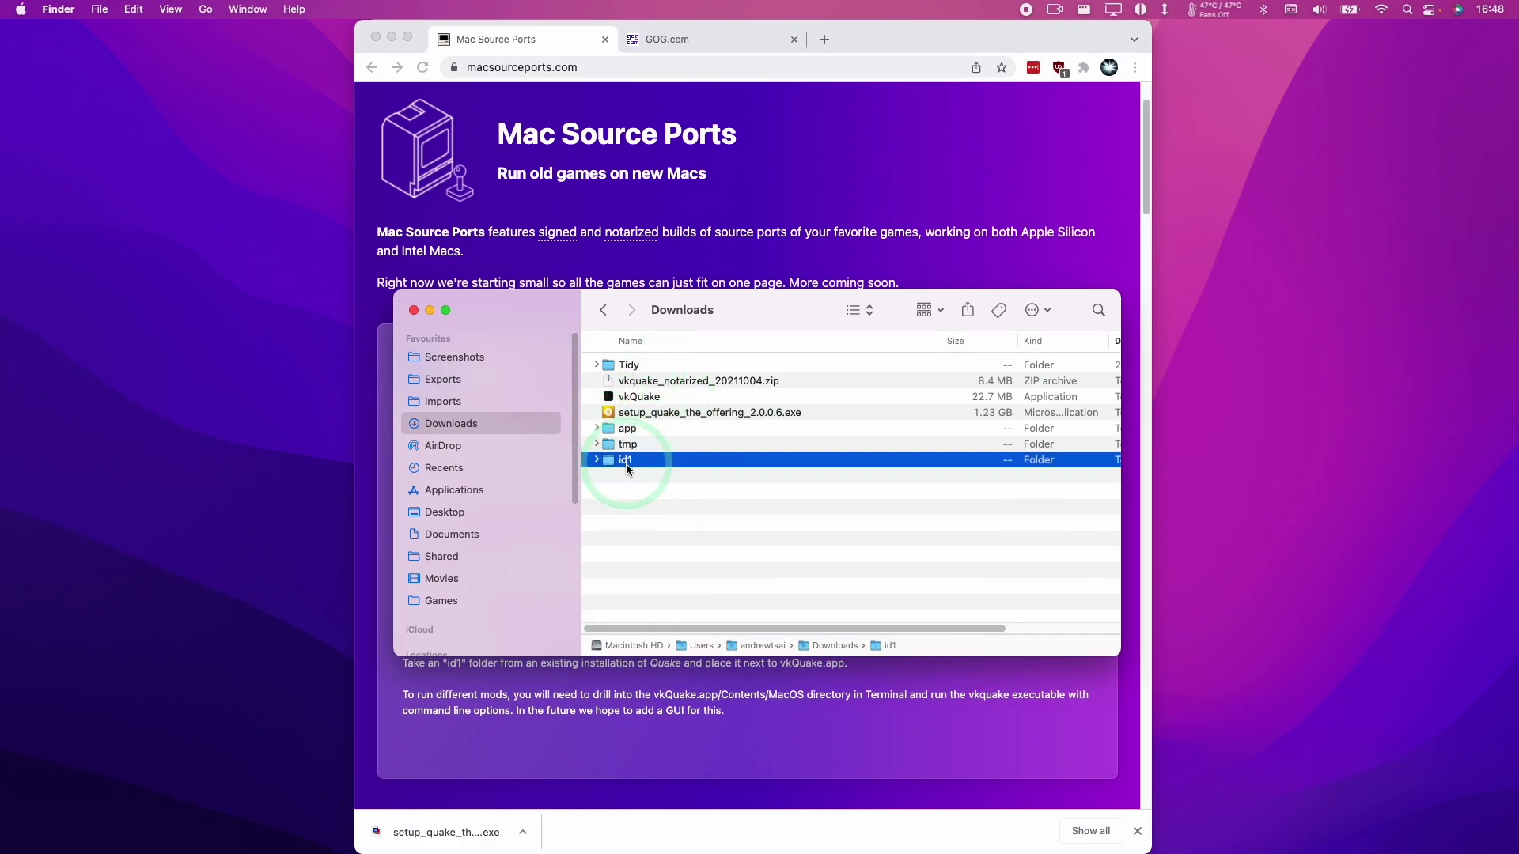
Launch the vkQuake application from Downloads and allow it to open despite being downloaded from the internet
left_click(634, 398)
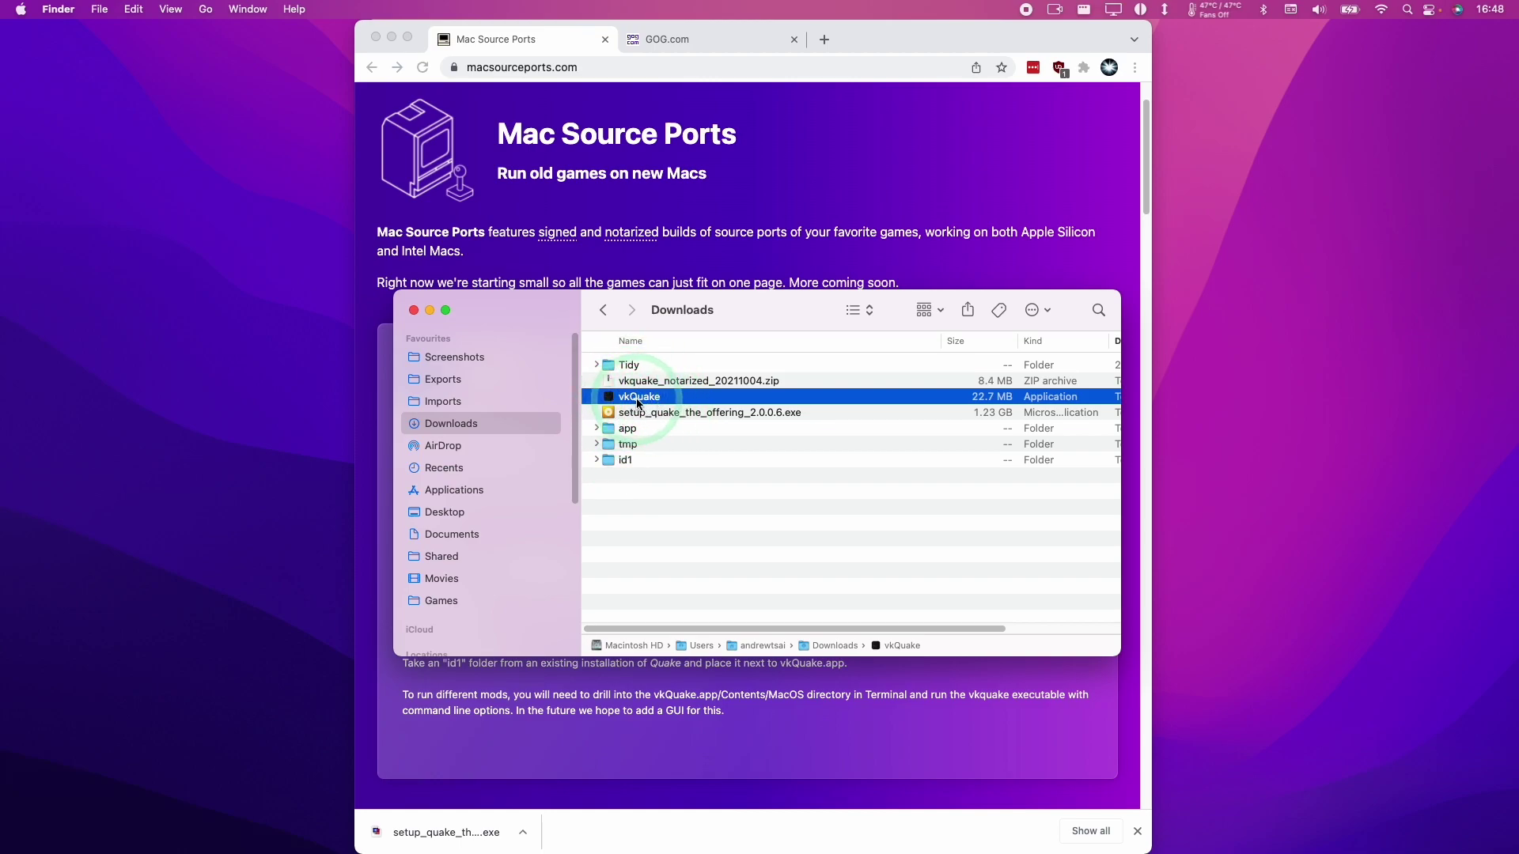
double_click(632, 398)
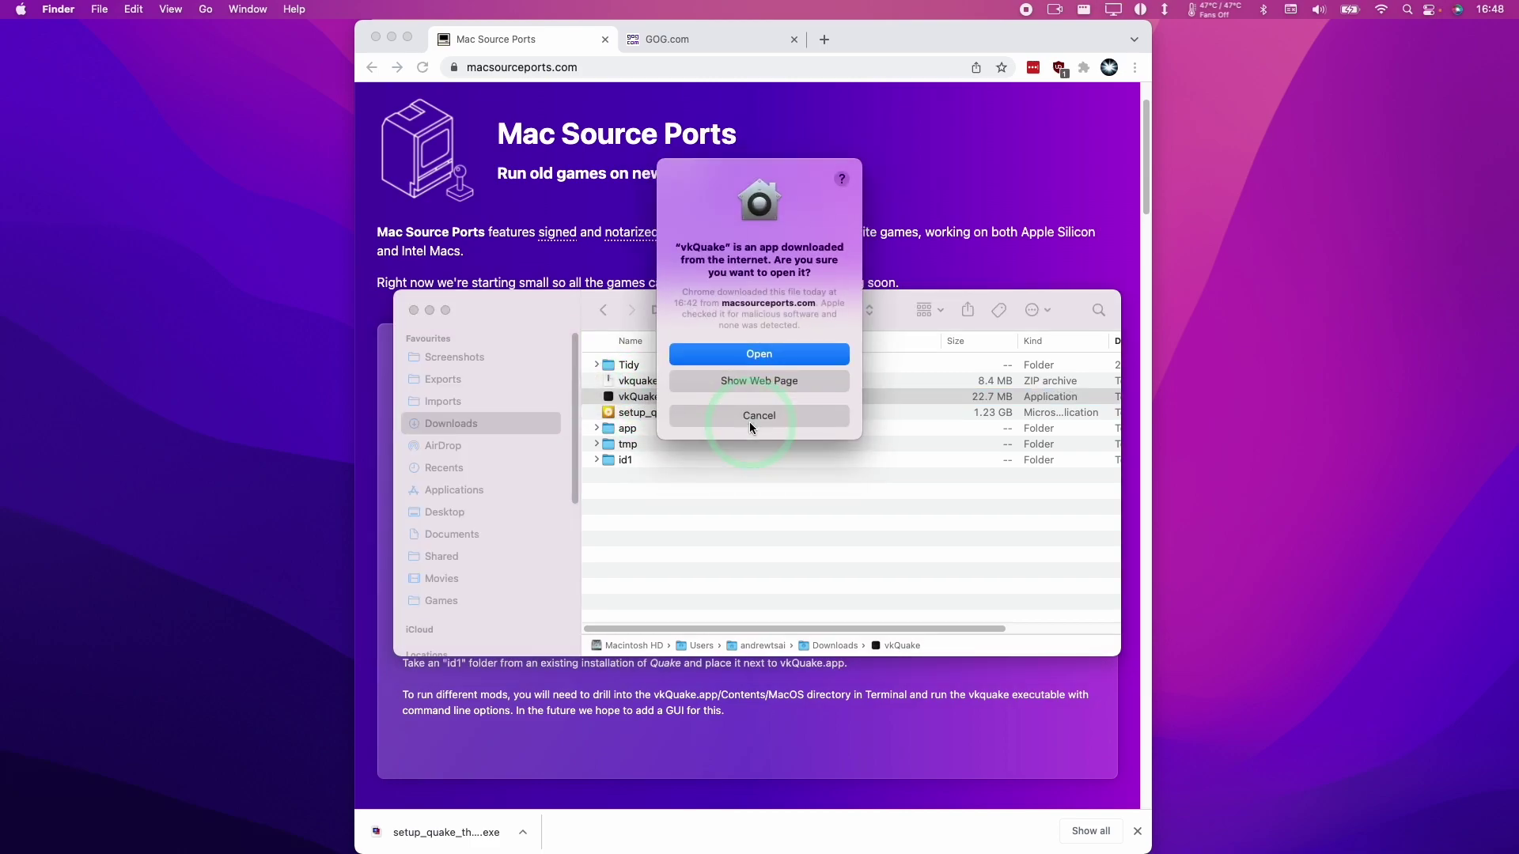
left_click(759, 355)
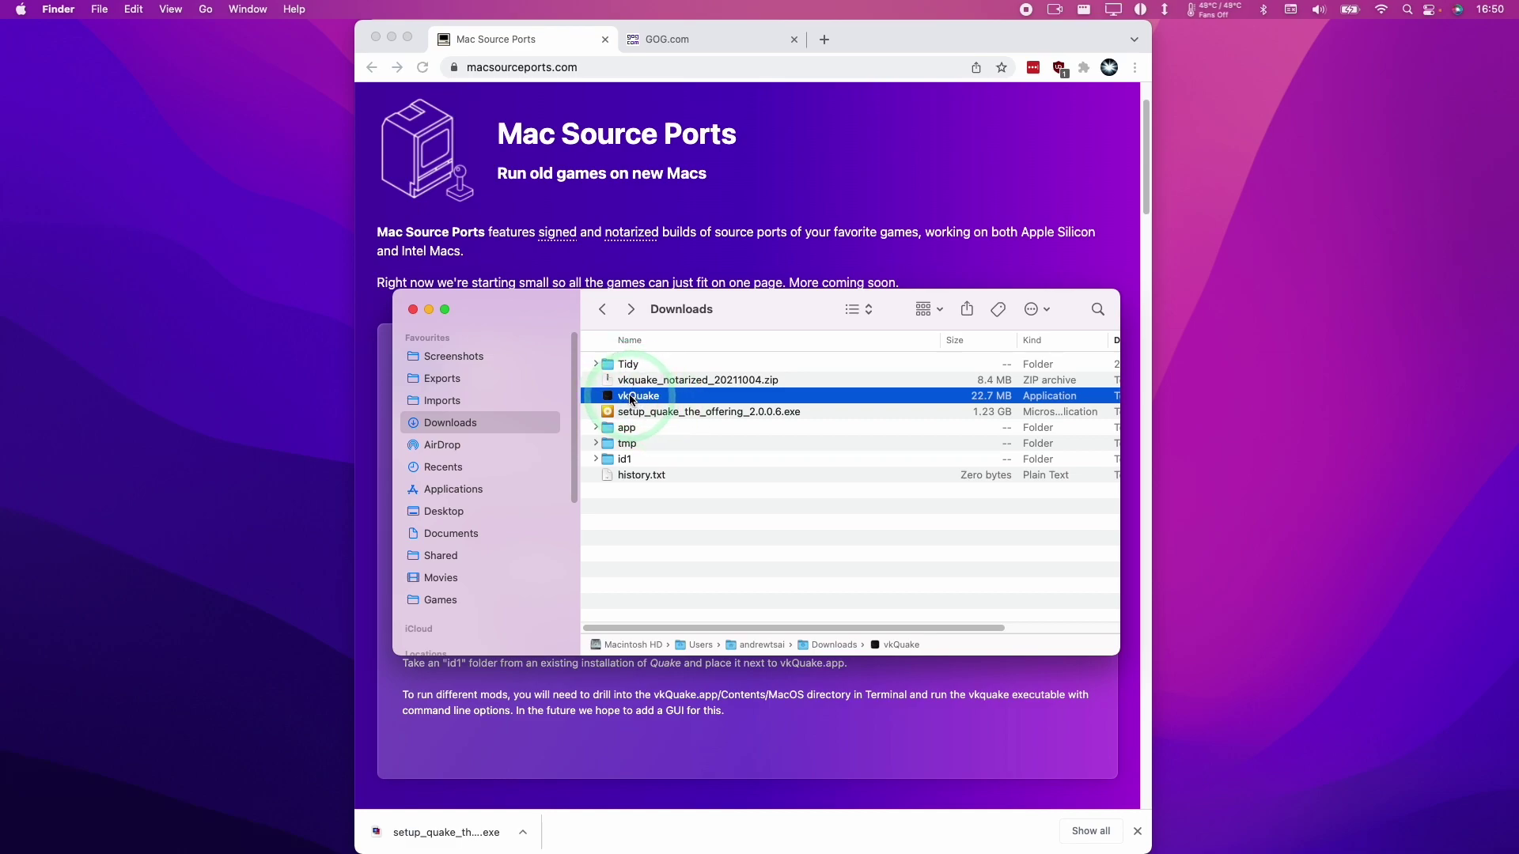
Show the package contents of vkQuake and run the vkquake executable in Contents/MacOS
right_click(631, 398)
left_click(670, 424)
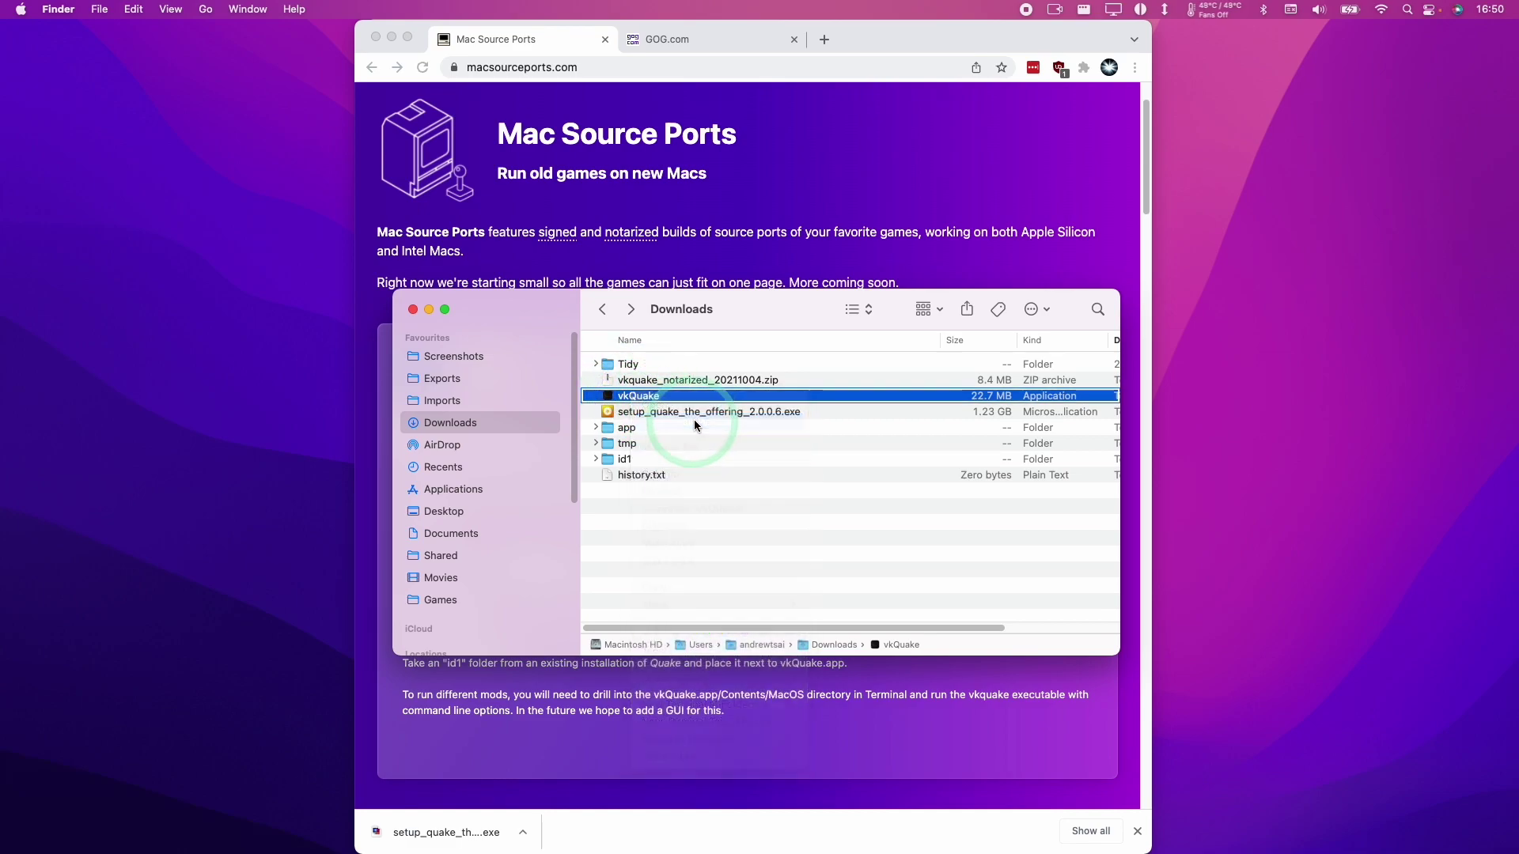
left_click(595, 365)
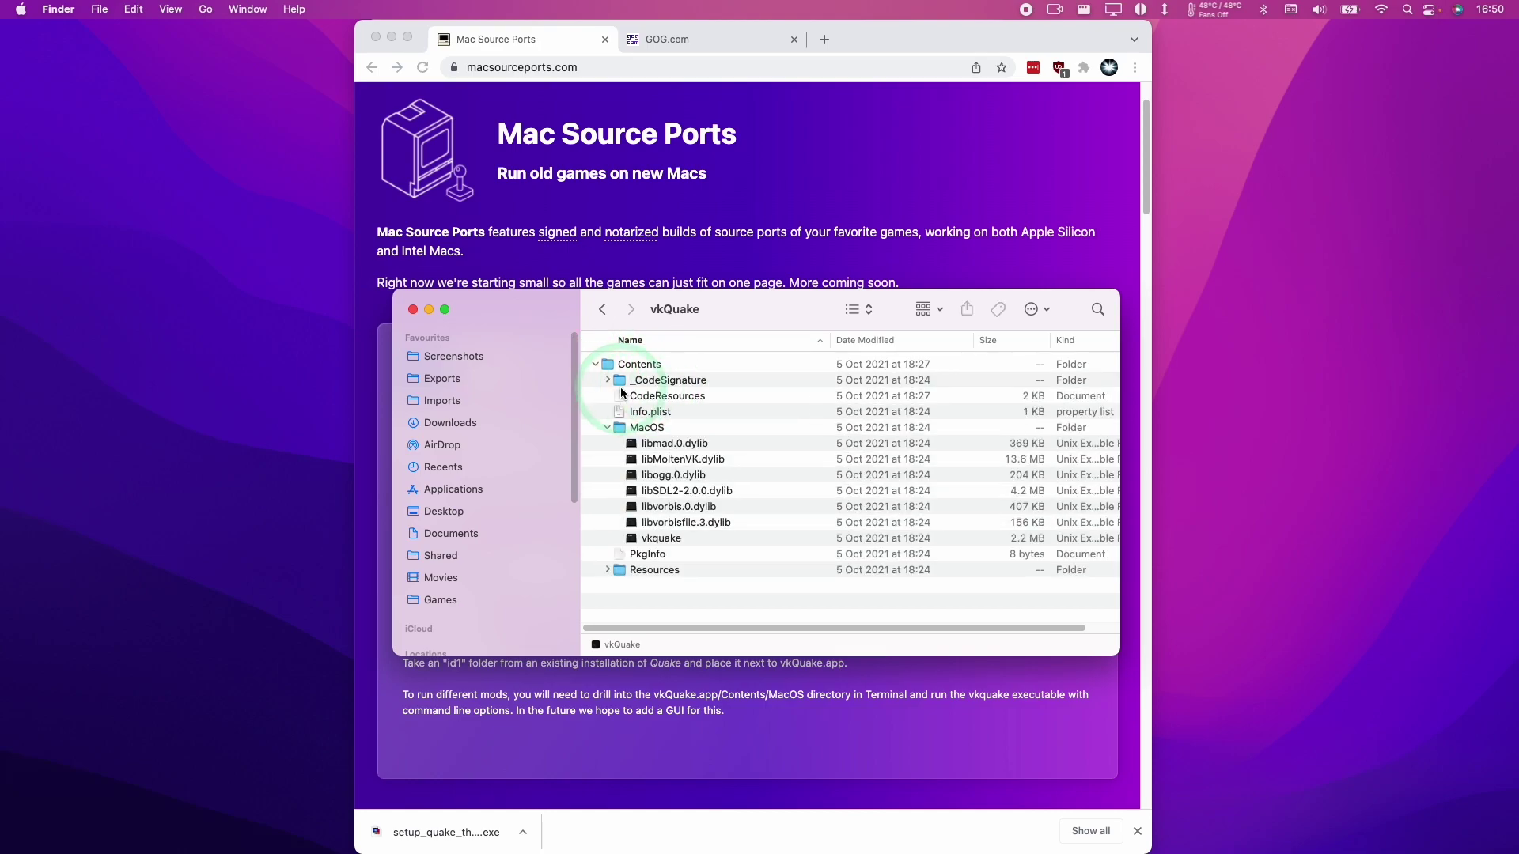
left_click(637, 428)
left_click(646, 537)
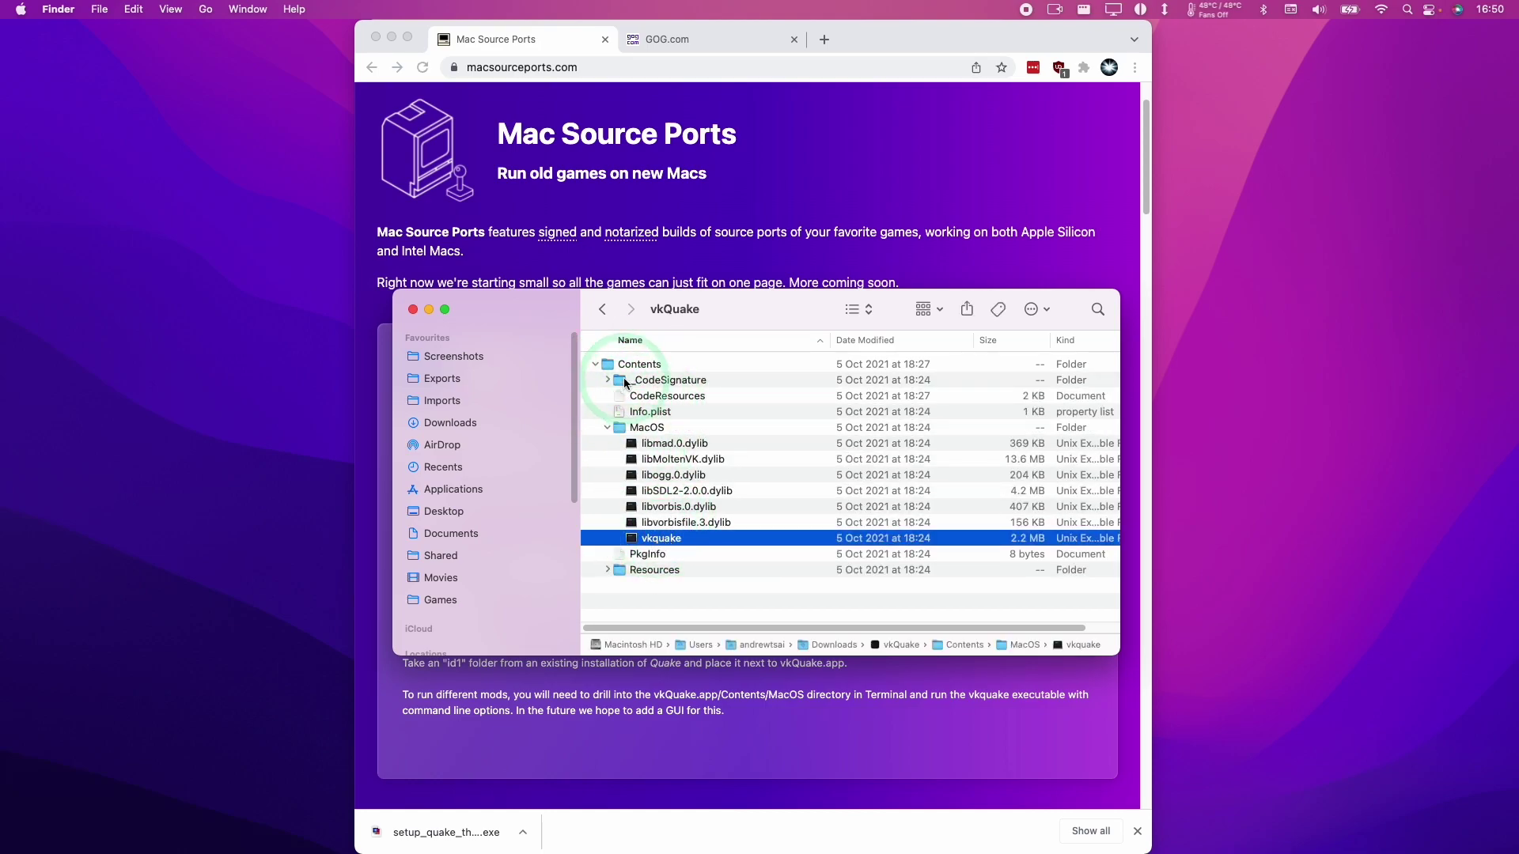
double_click(662, 541)
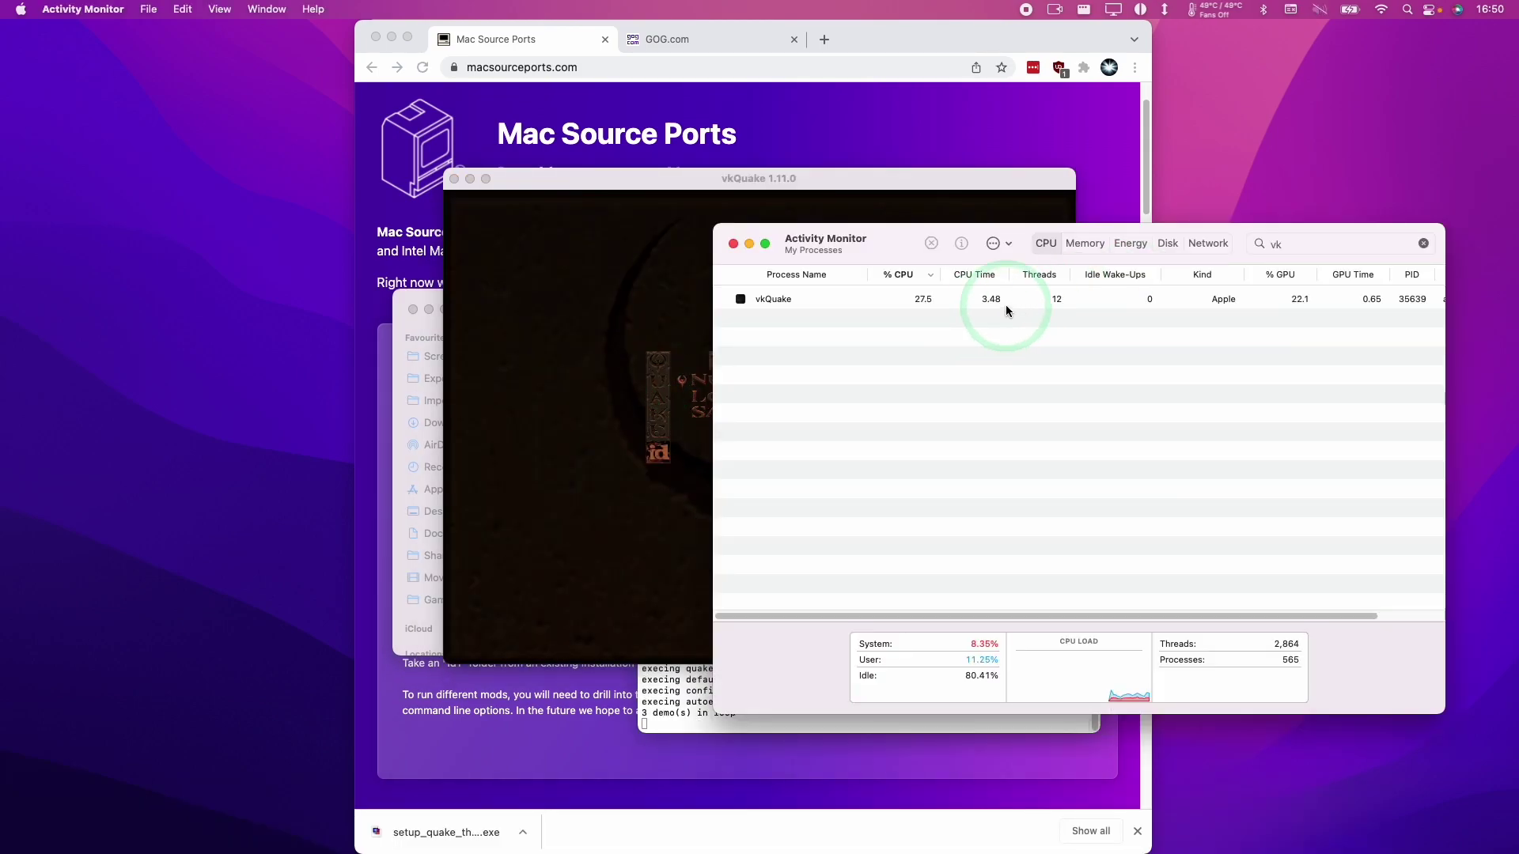
Check the vkQuake process's kind in Activity Monitor and return to the game window
left_click(840, 305)
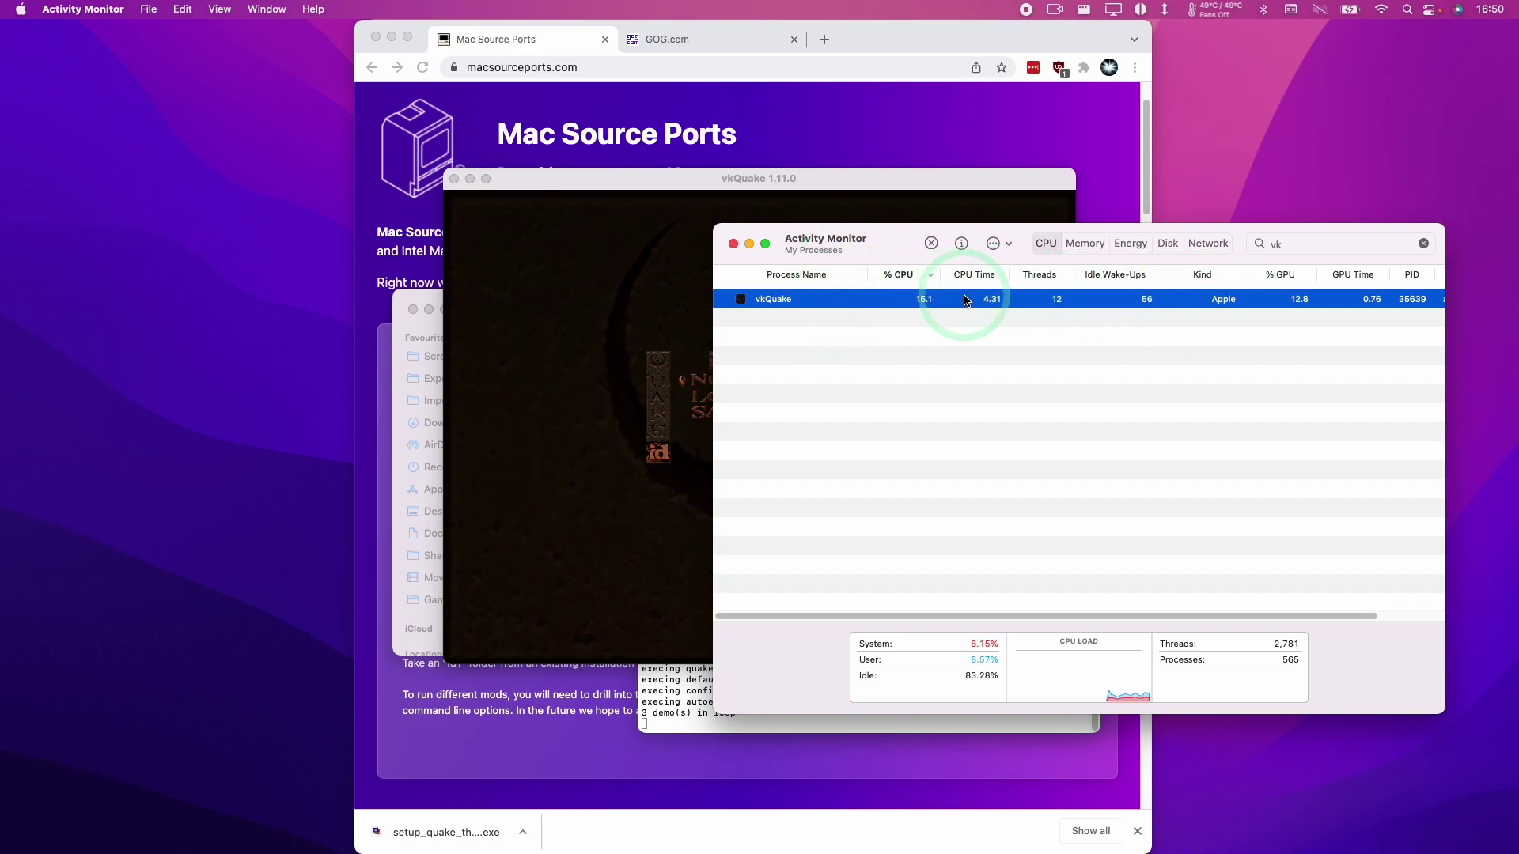
left_click(656, 261)
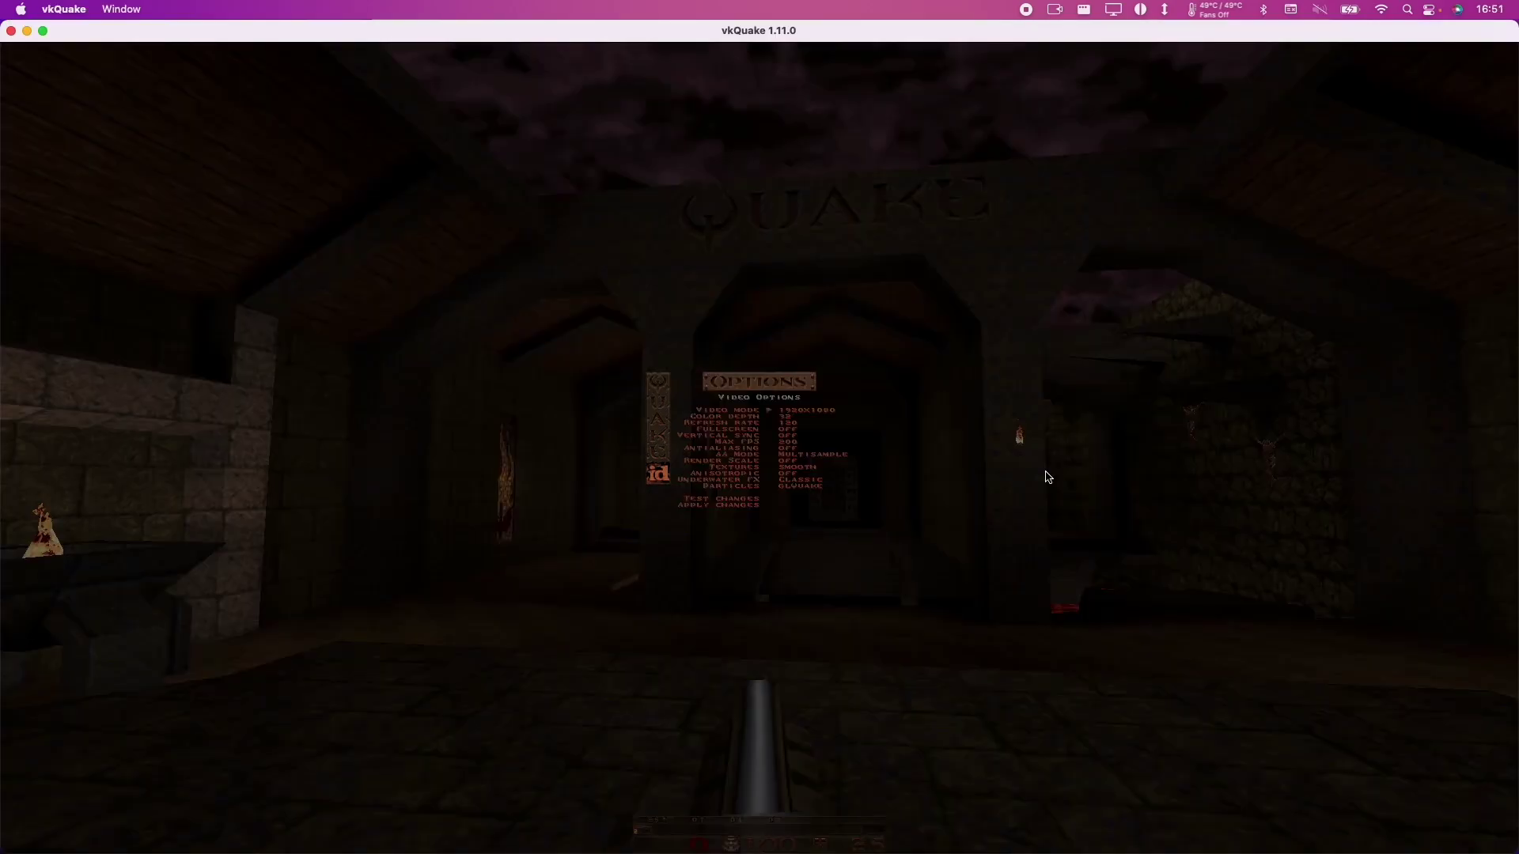
Switch the vkQuake window to full screen and leave the Video Options
left_click(43, 33)
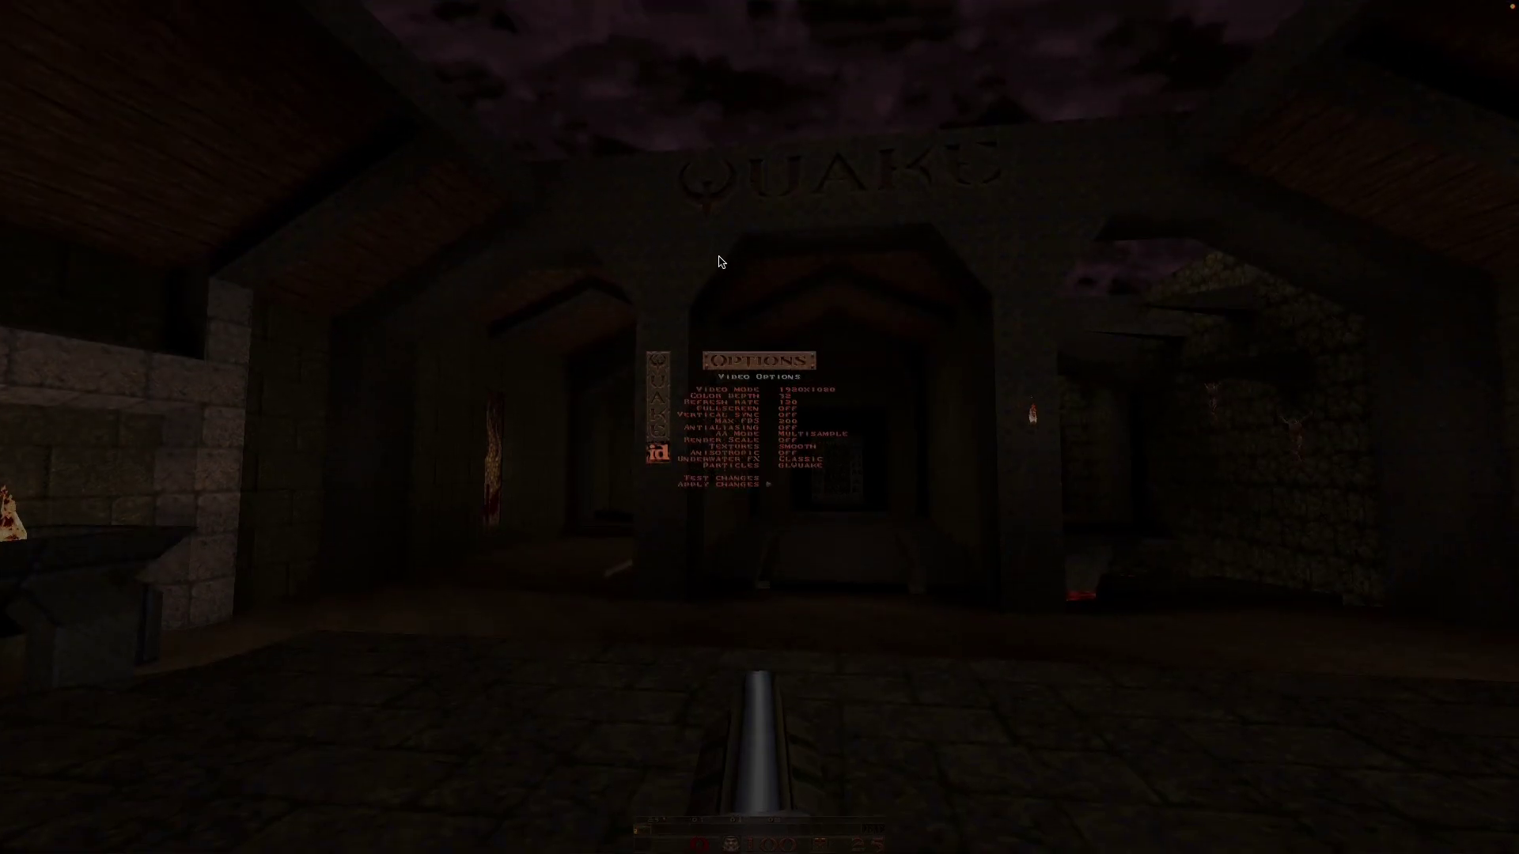
key("Escape")
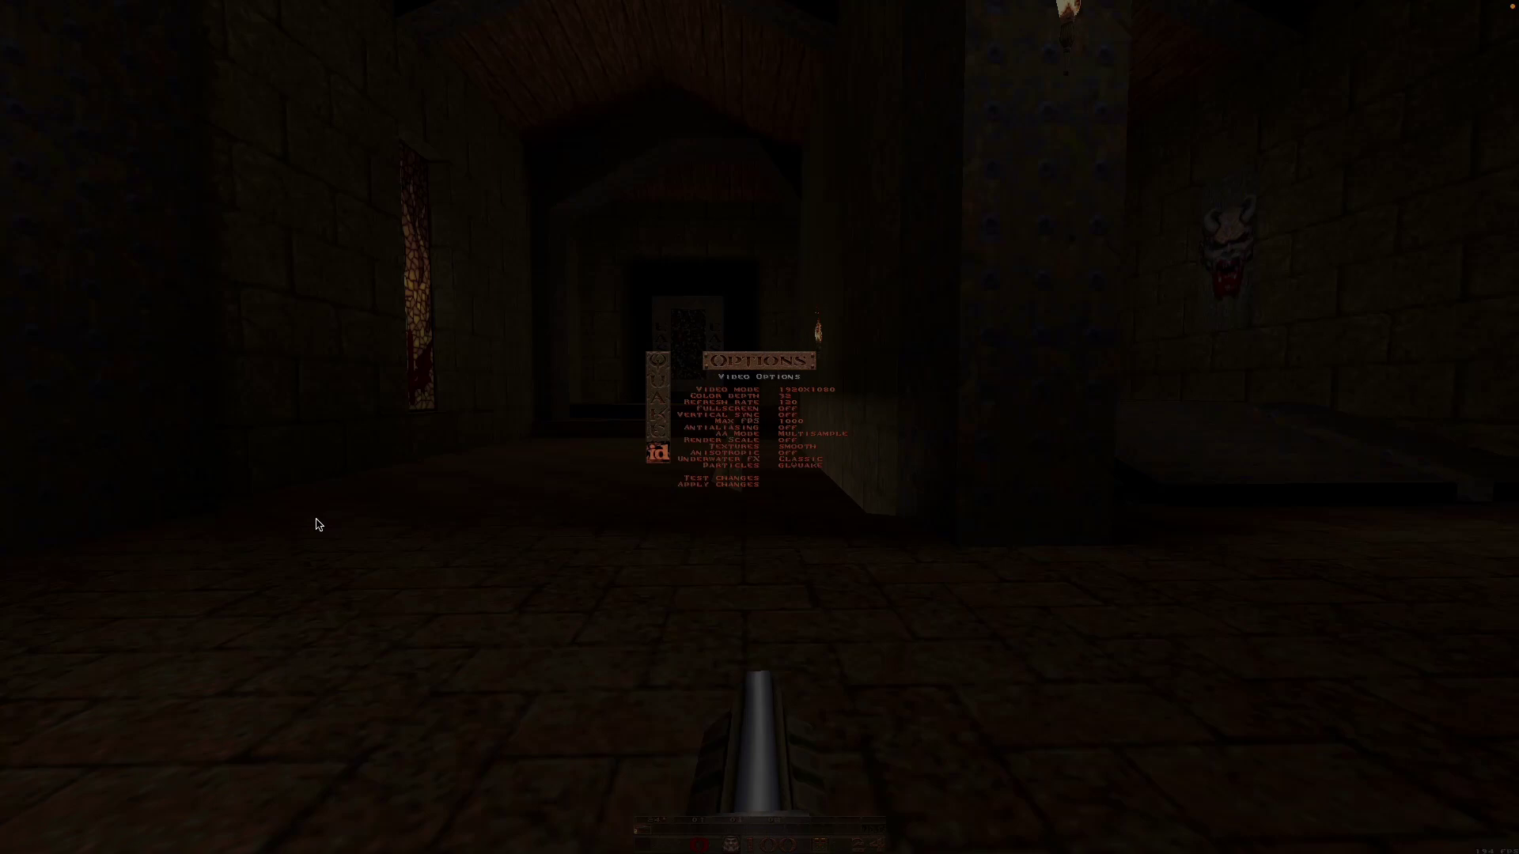
Close the Video Options and the remaining game menus, check the console, and resume the game
key("Escape")
key("Escape")
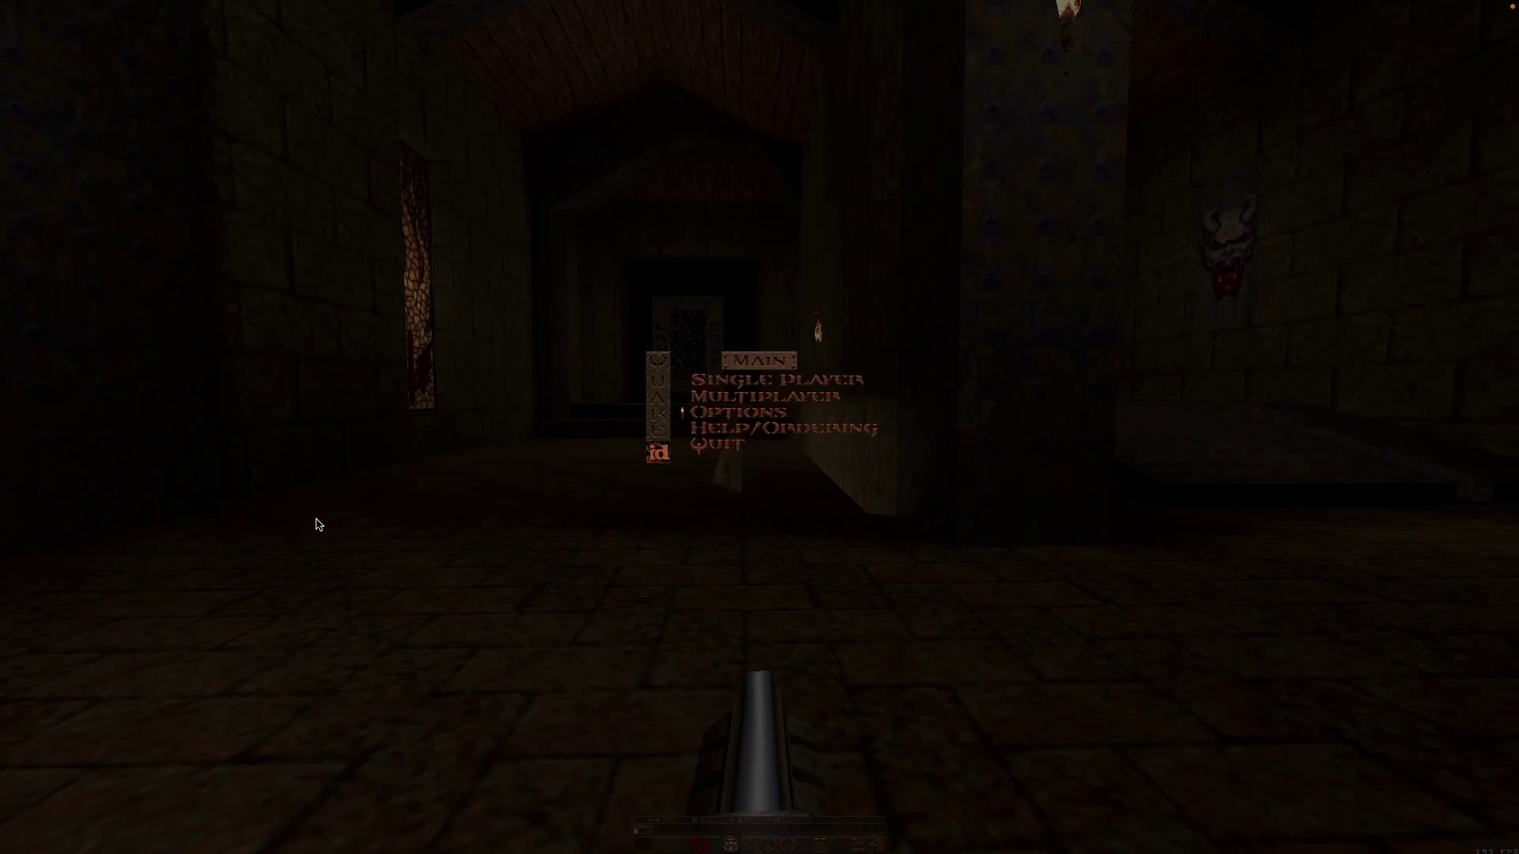
key("Escape")
key("grave")
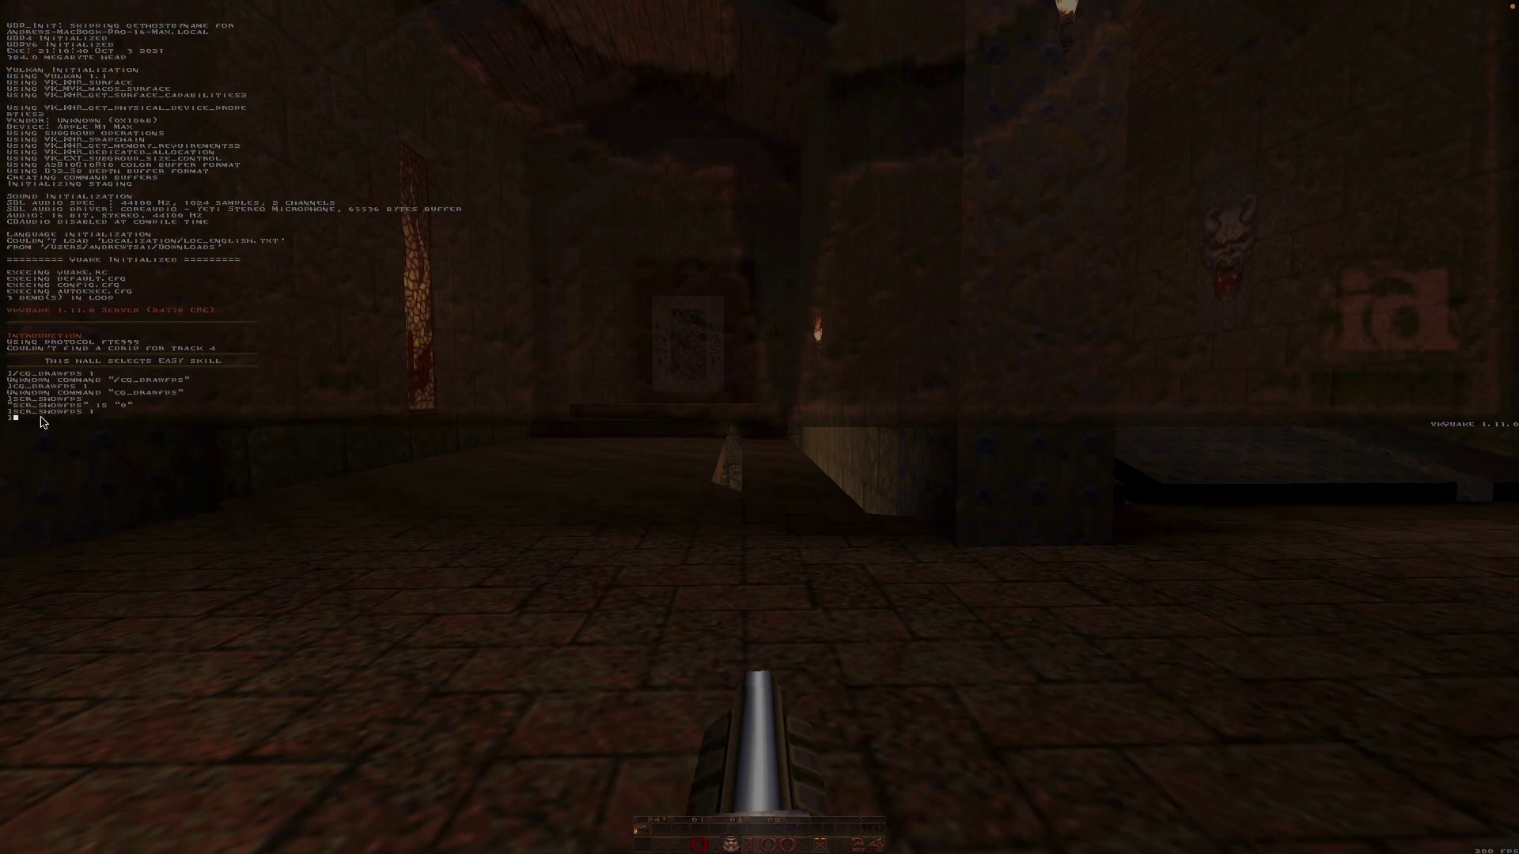
key("grave")
Walk through the Easy skill hall's portal and advance along the metal-walled corridor beyond to the room at its end
key("w")
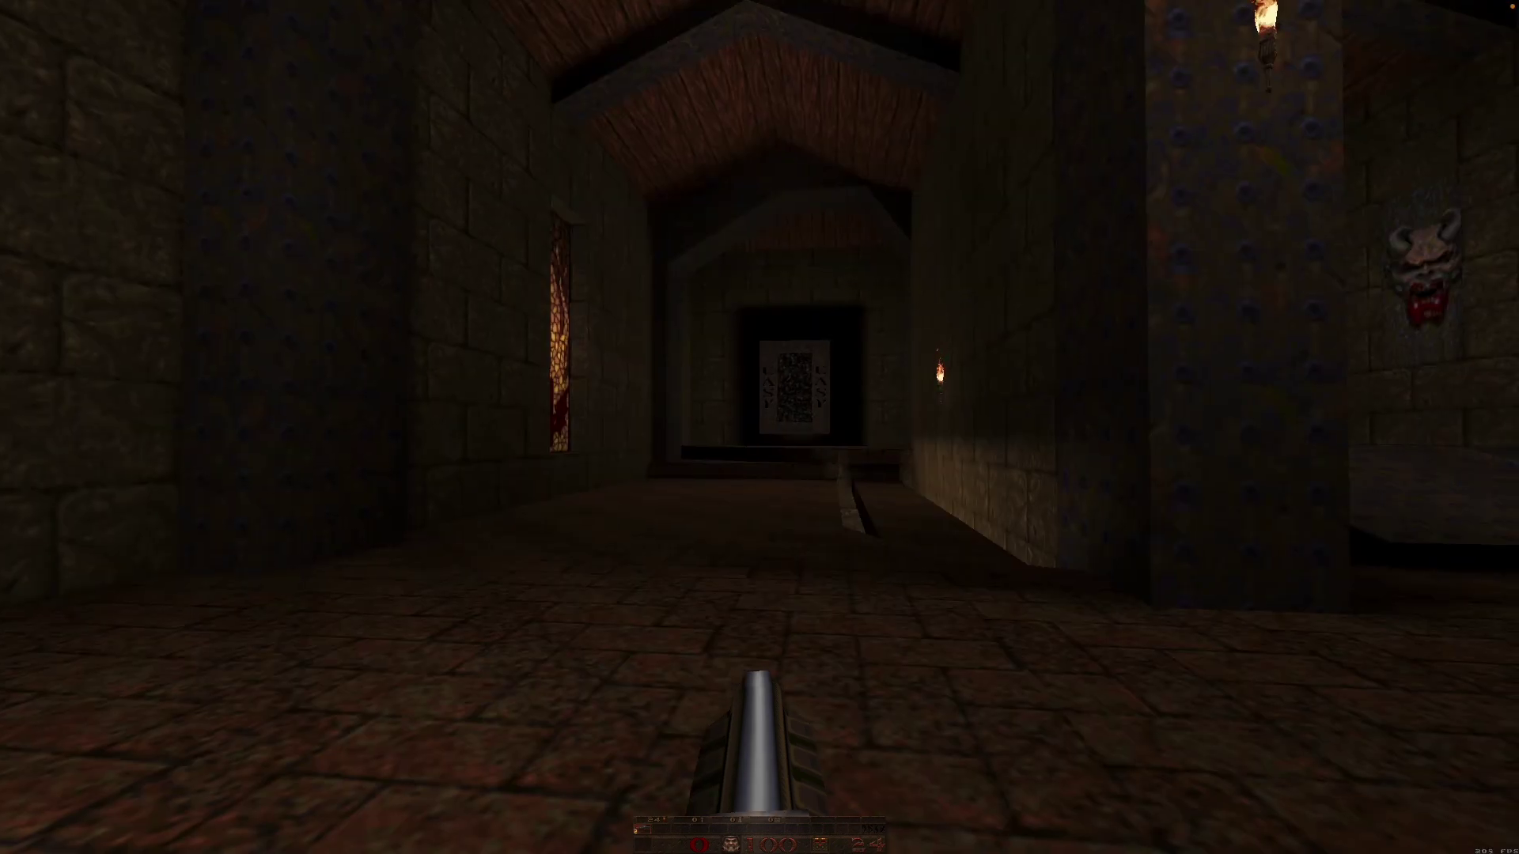
key("d")
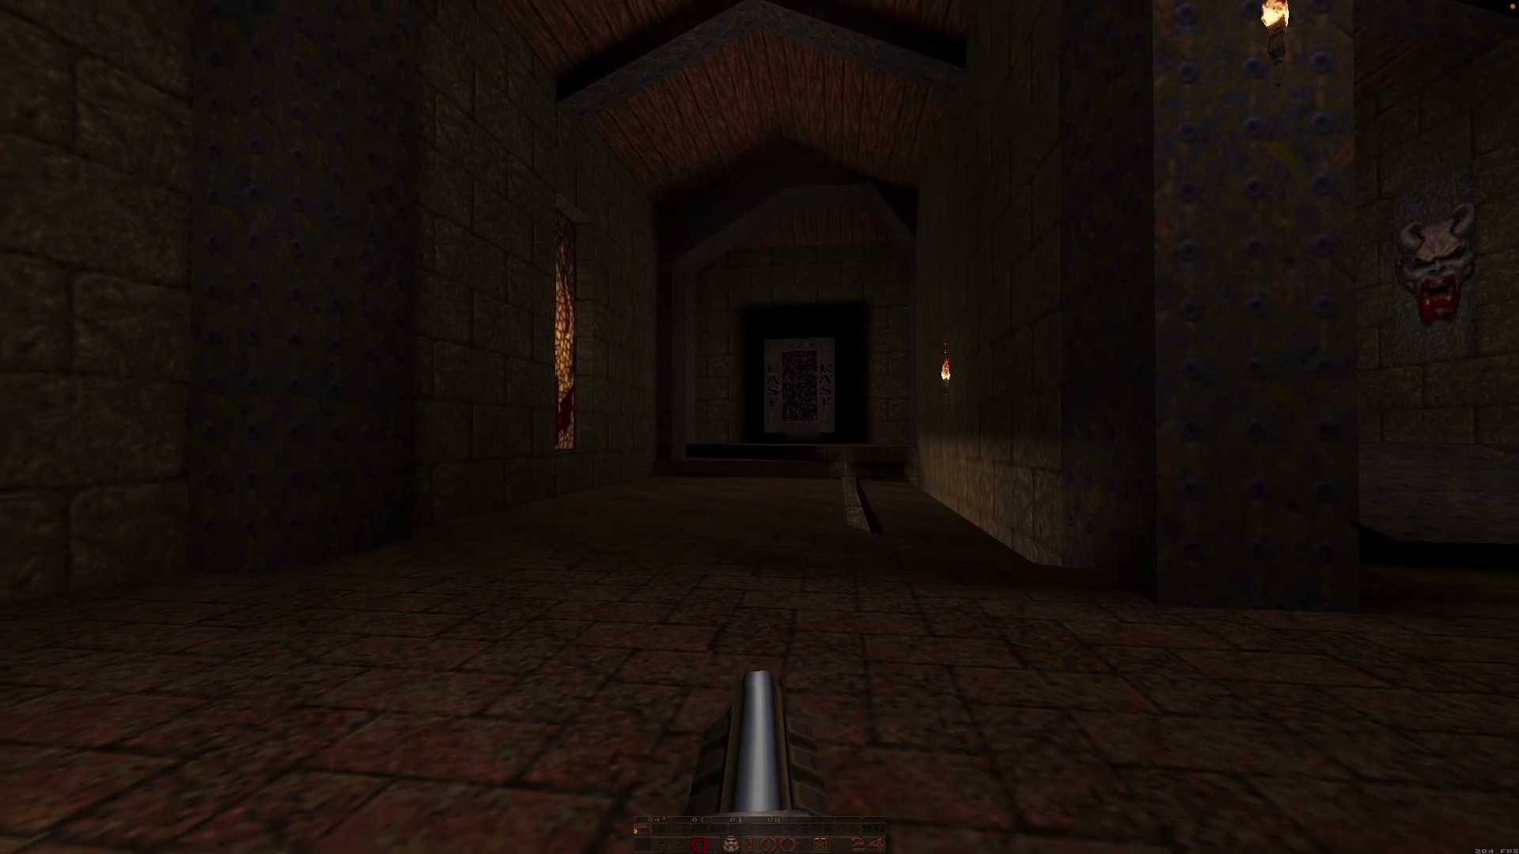
key("w")
key("w")
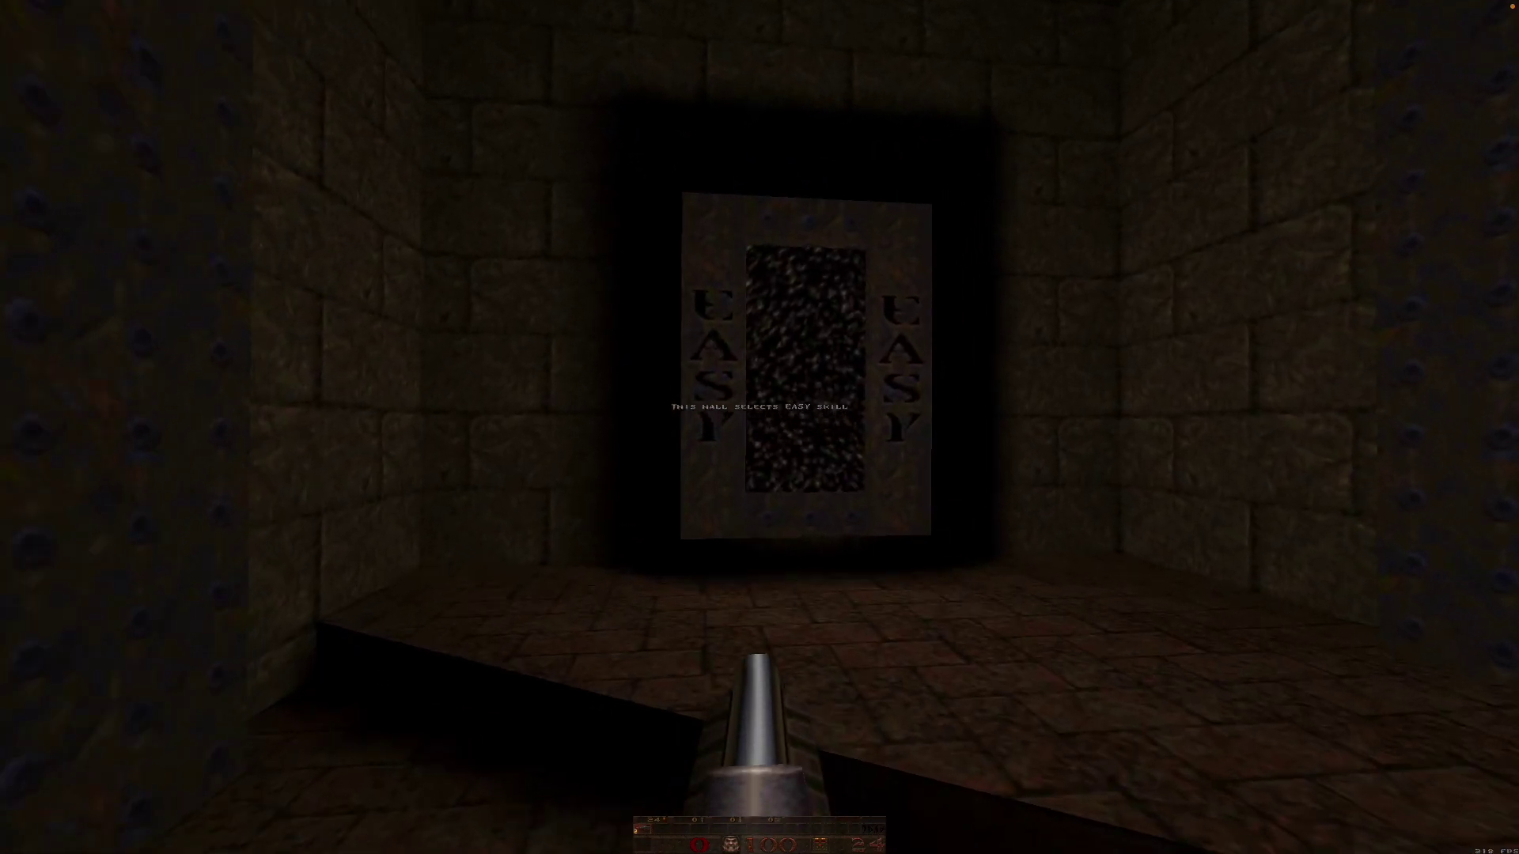
key("w")
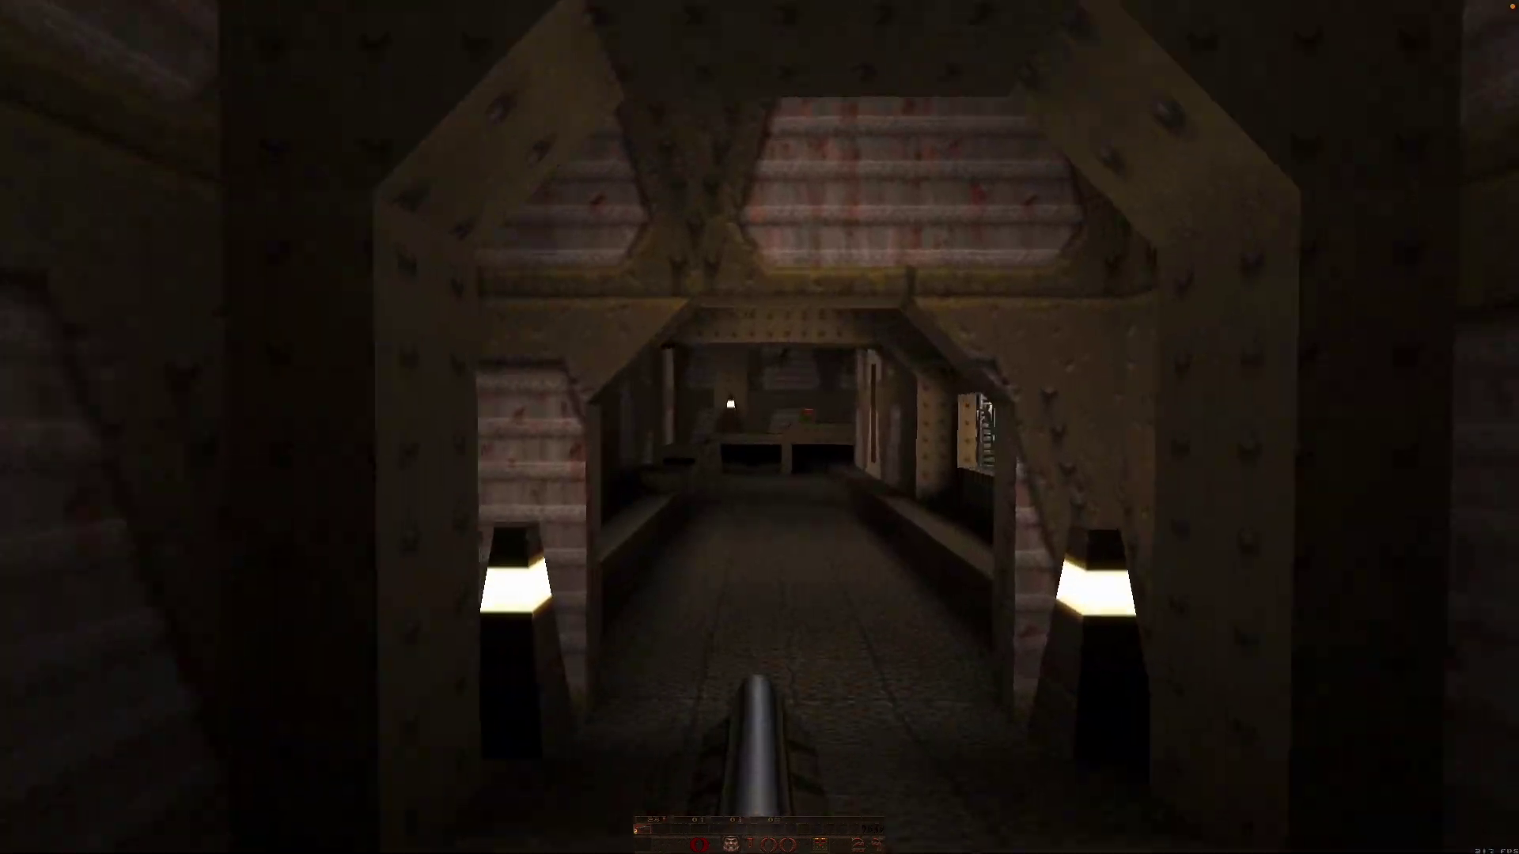
key("w")
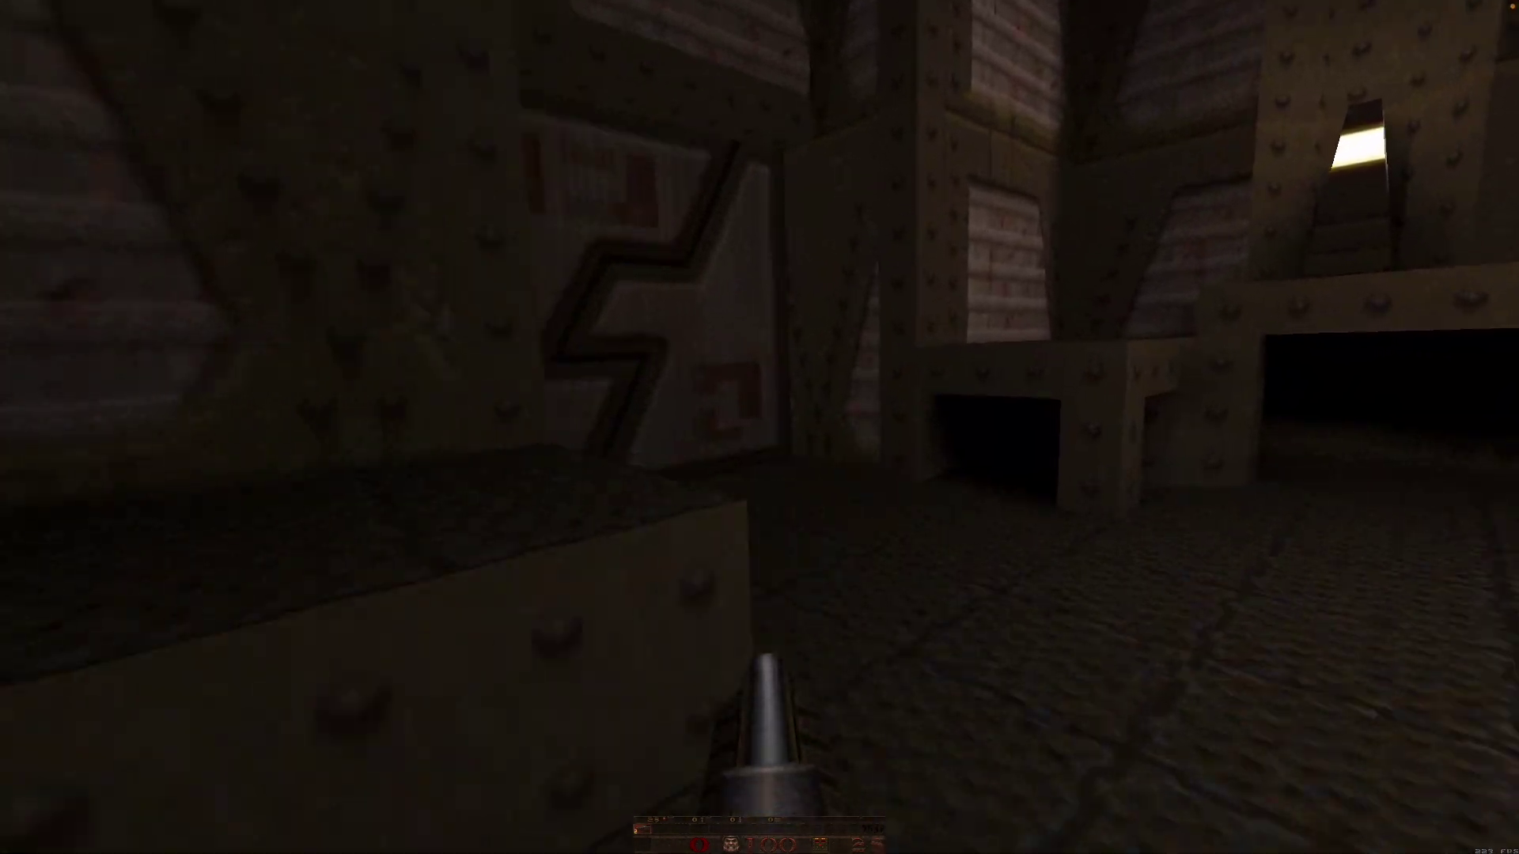